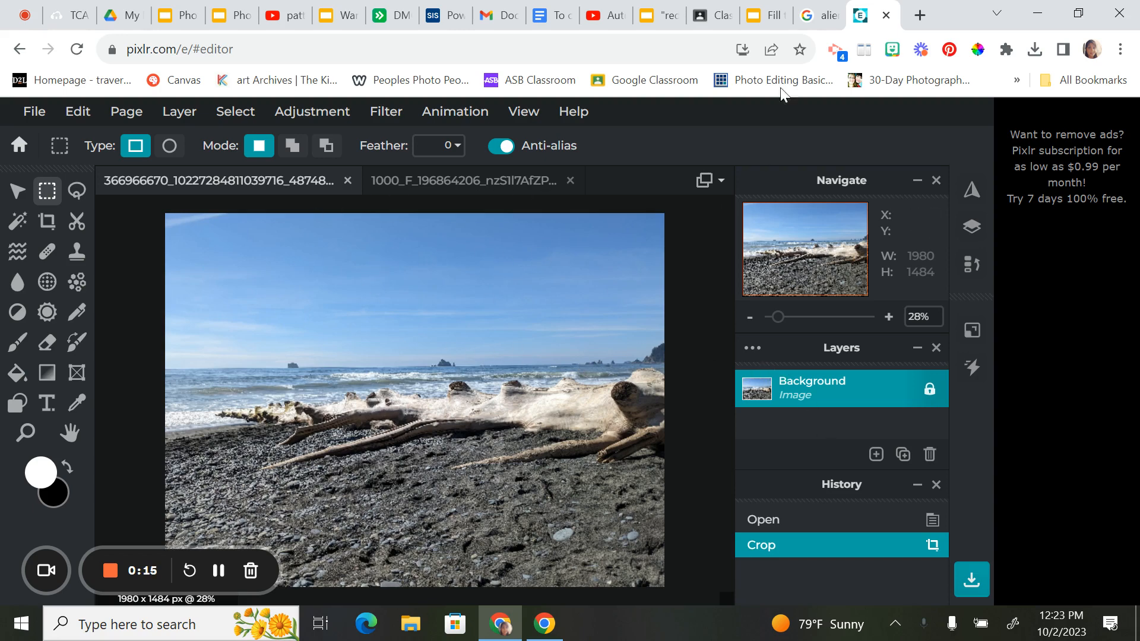
- Switch to the alien spaceship image search and check that the usage rights filter is set to Creative Commons licenses
click(813, 16)
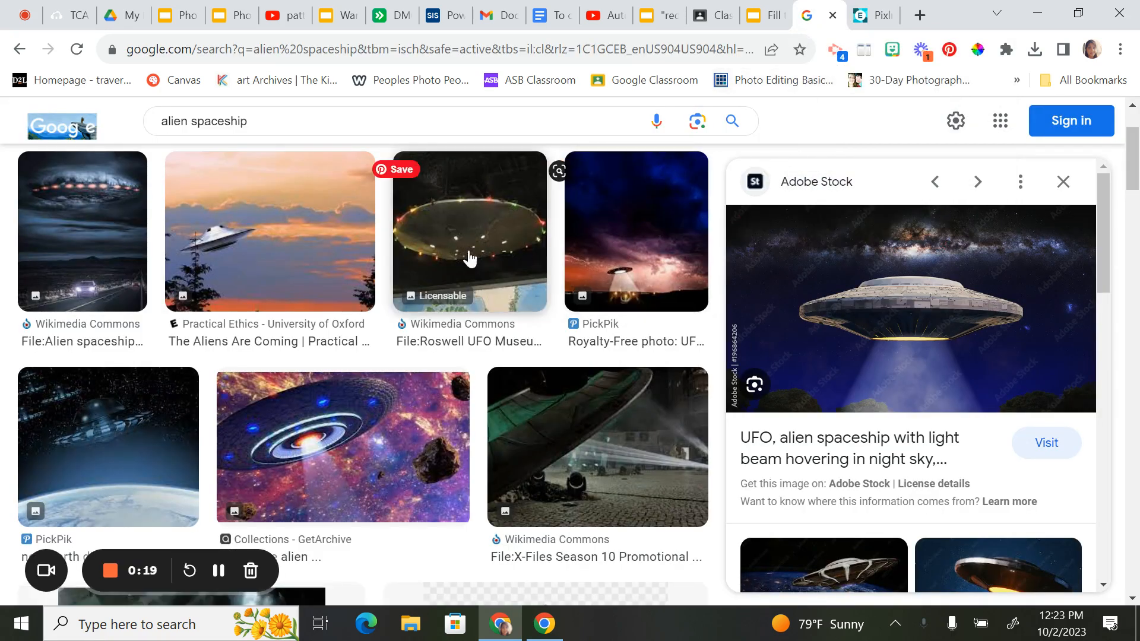
click(316, 123)
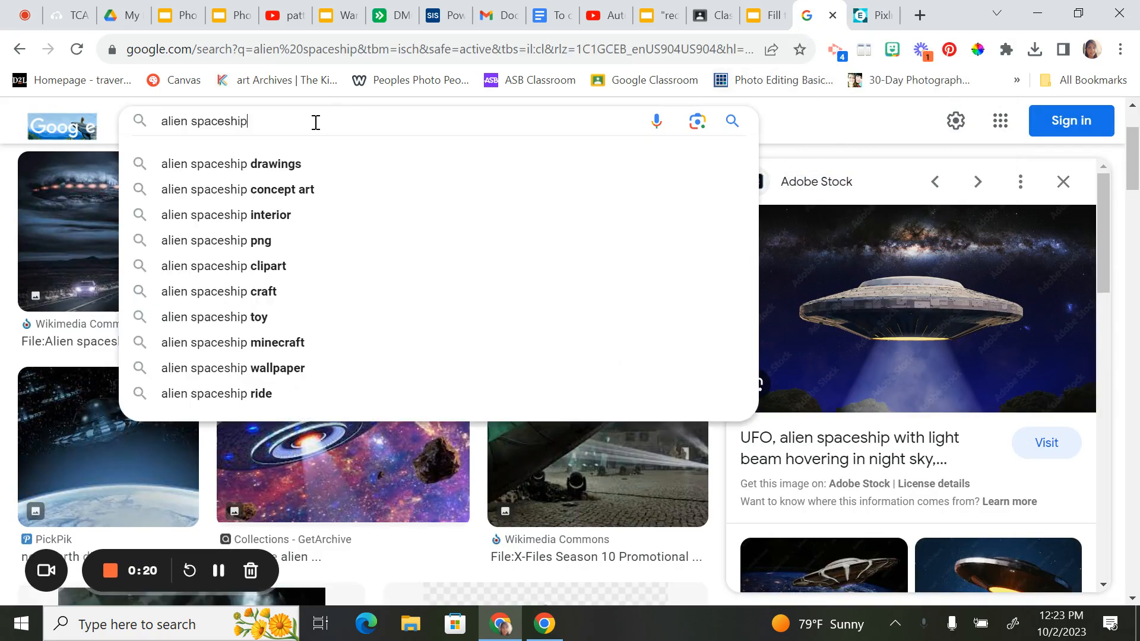
click(833, 116)
scroll(433, 224, up, 2)
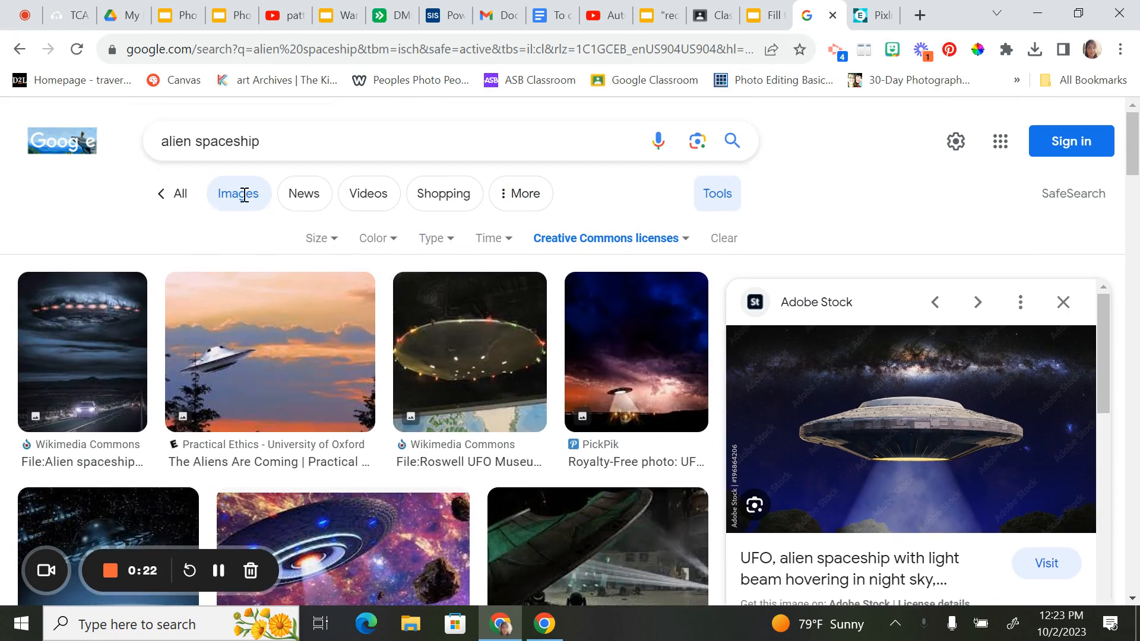
double_click(717, 202)
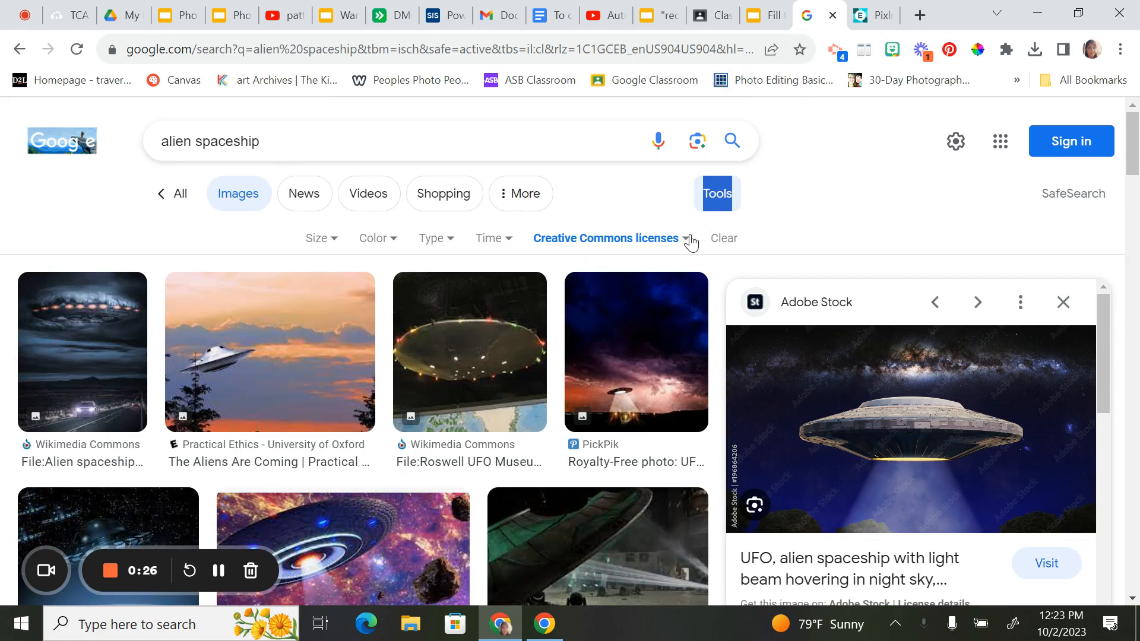
click(689, 240)
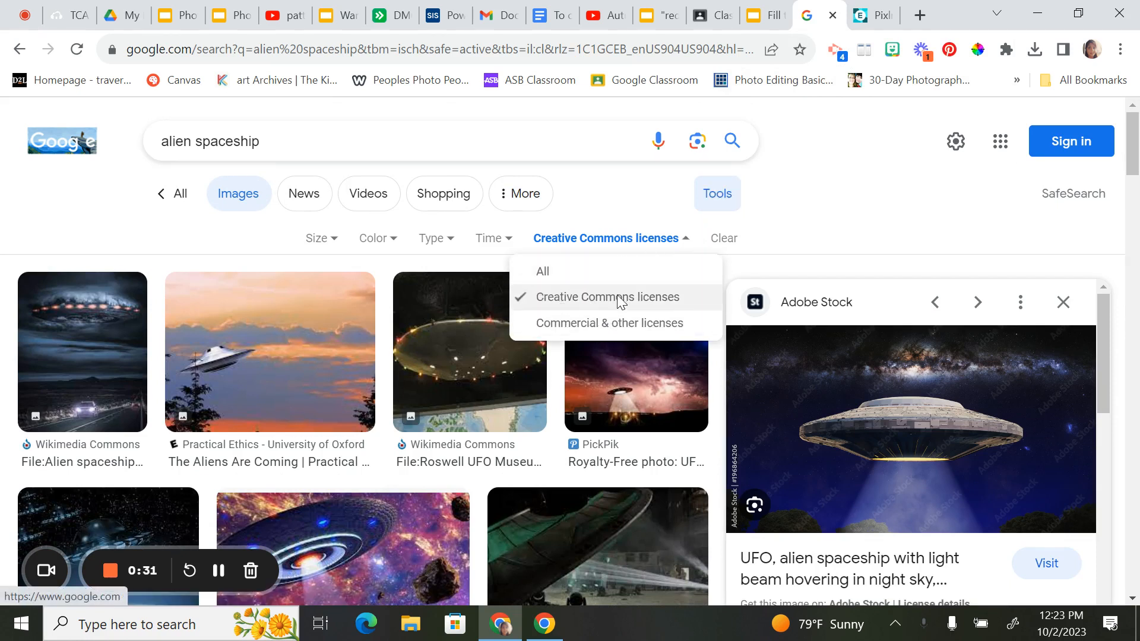
click(780, 245)
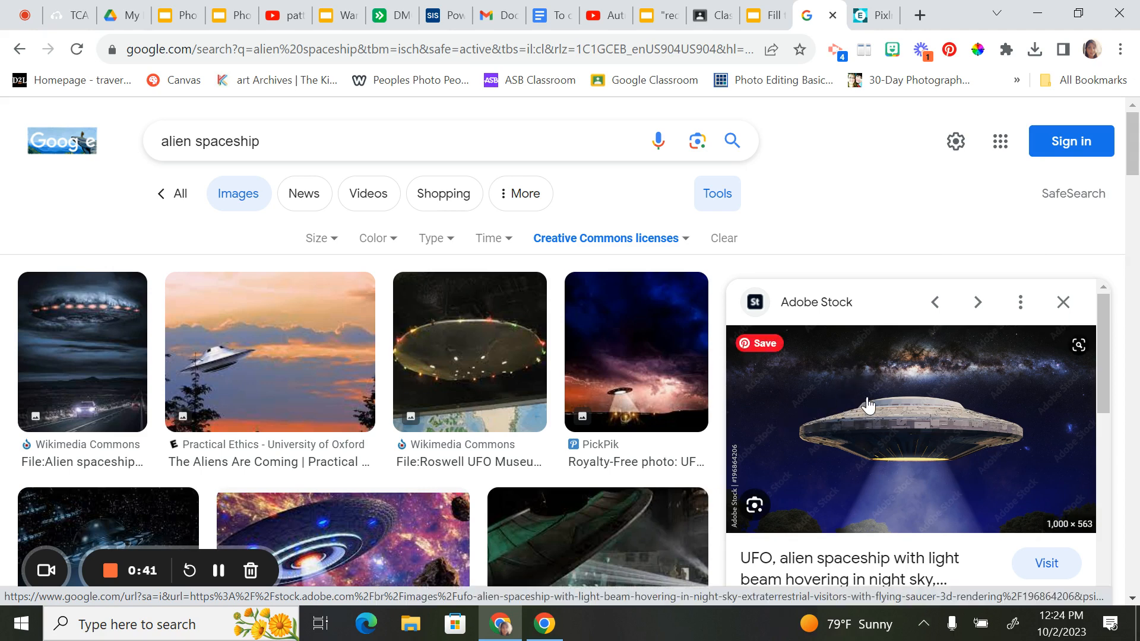
right_click(849, 392)
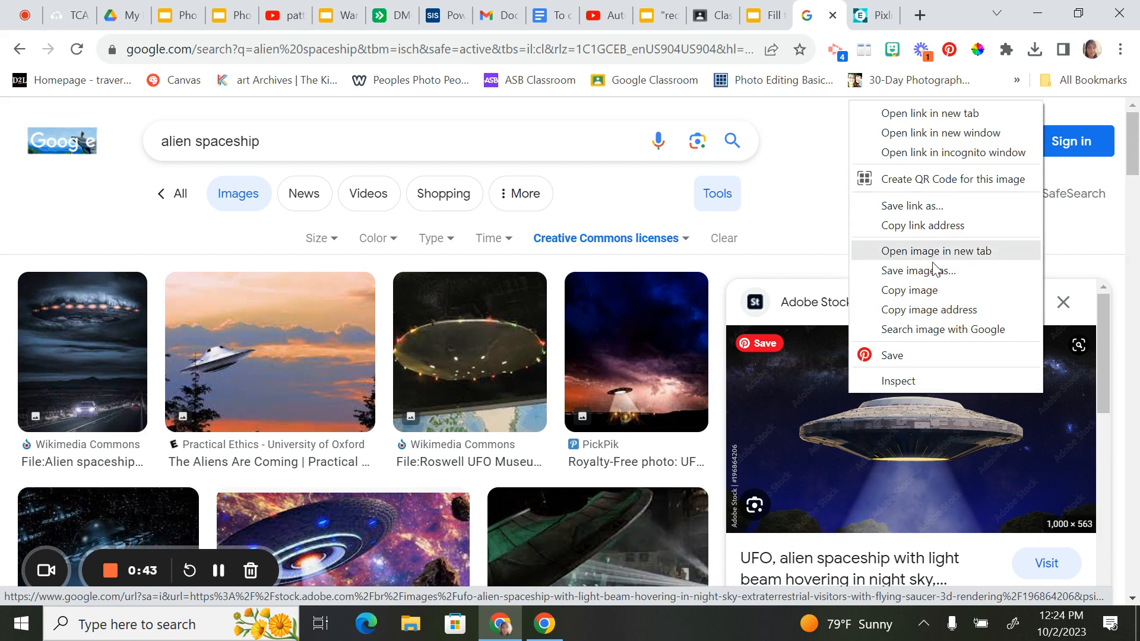
click(918, 271)
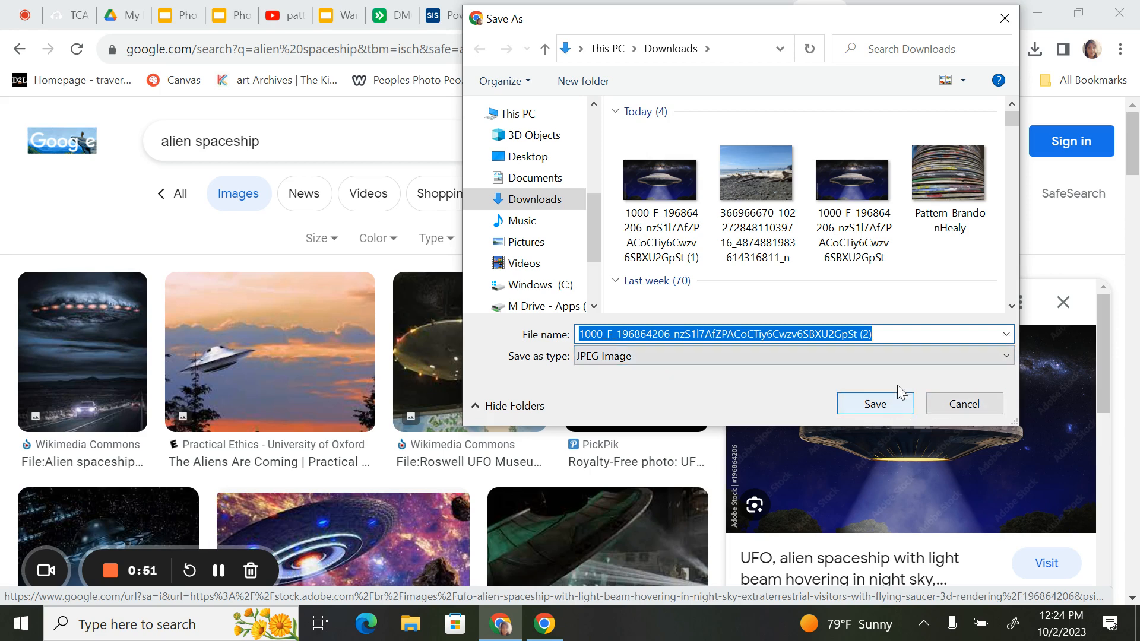
click(1005, 19)
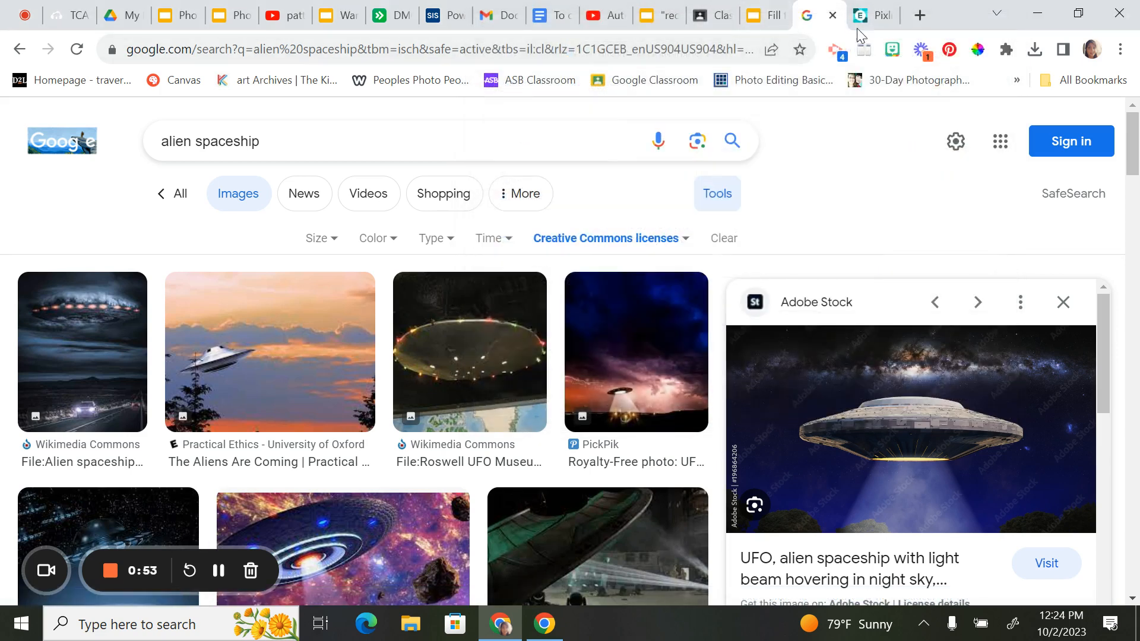
- Switch to Pixlr and open the downloaded UFO image from the Downloads folder as a separate document beside the beach photo
click(870, 18)
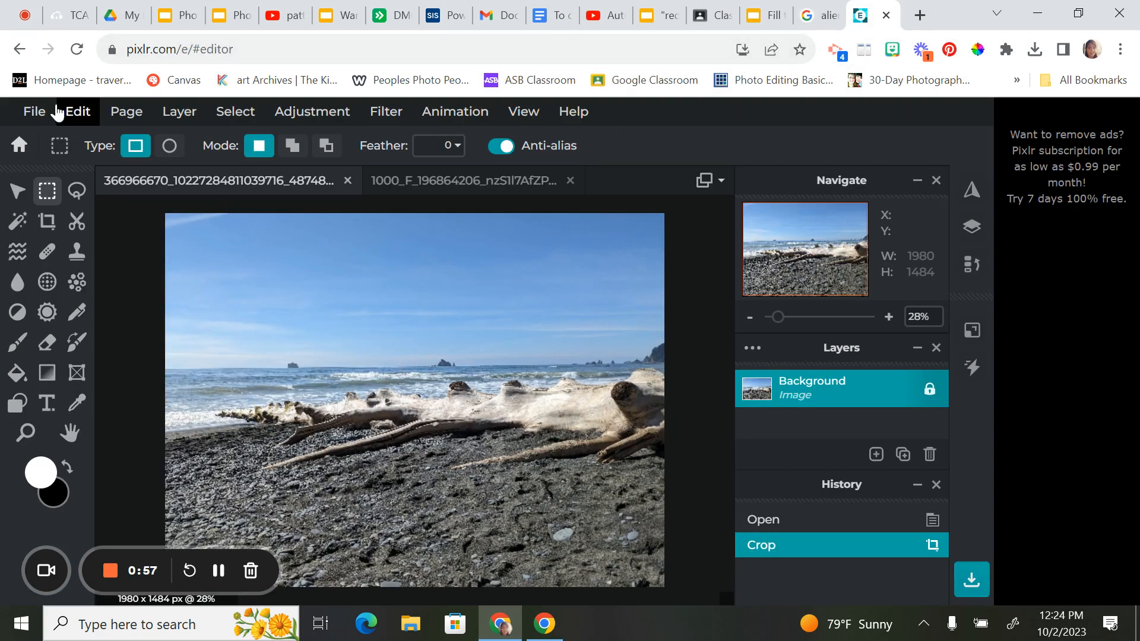
click(34, 111)
click(57, 159)
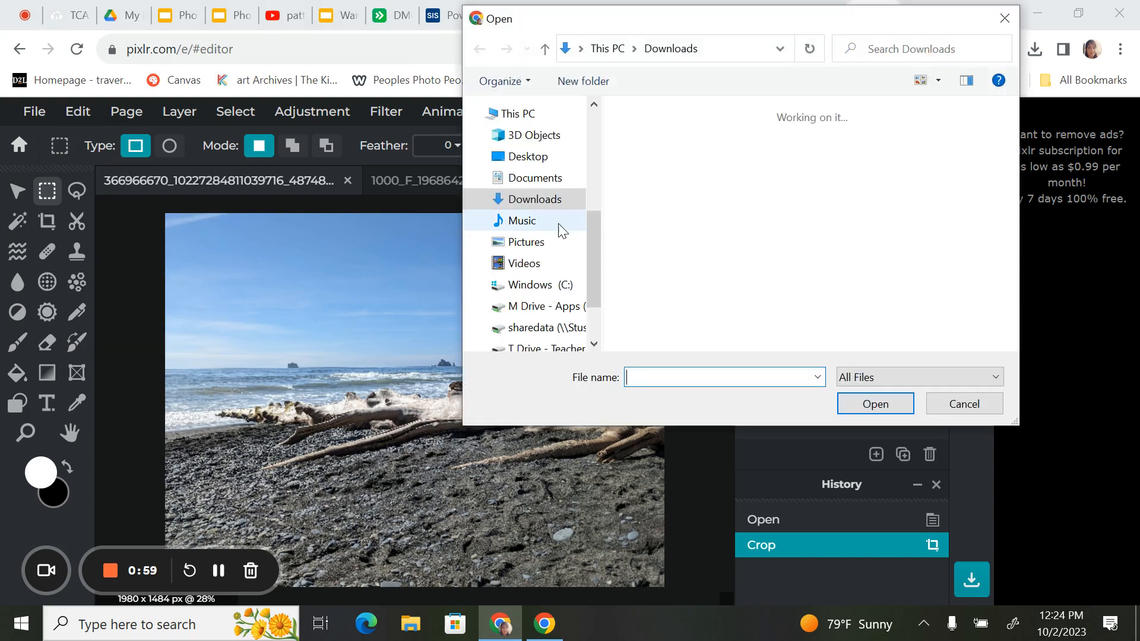
double_click(656, 165)
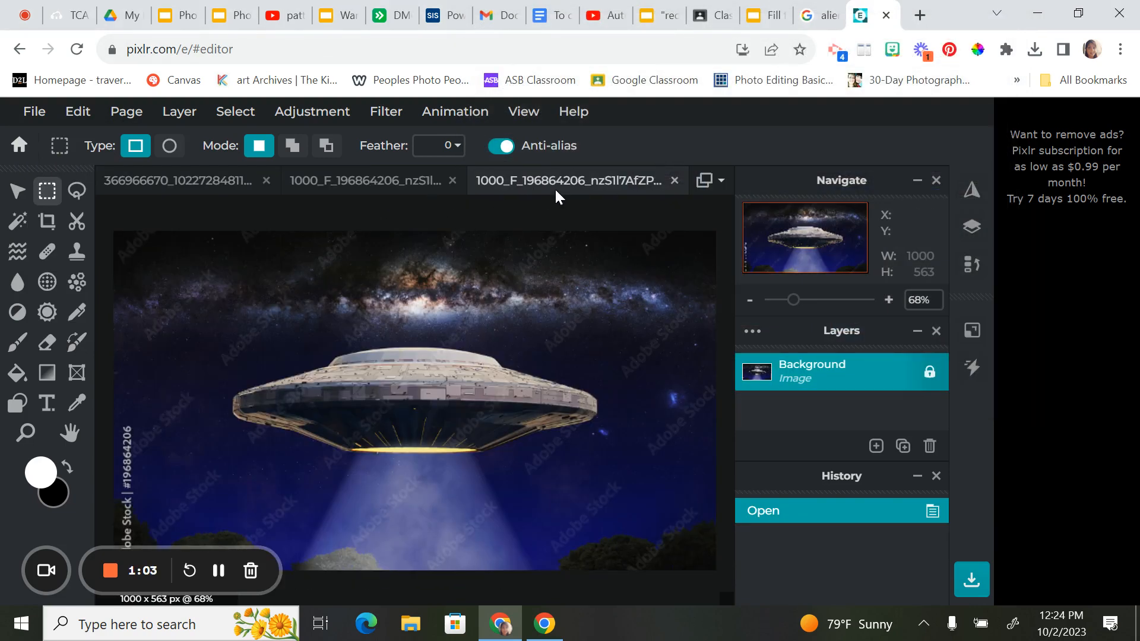
click(181, 181)
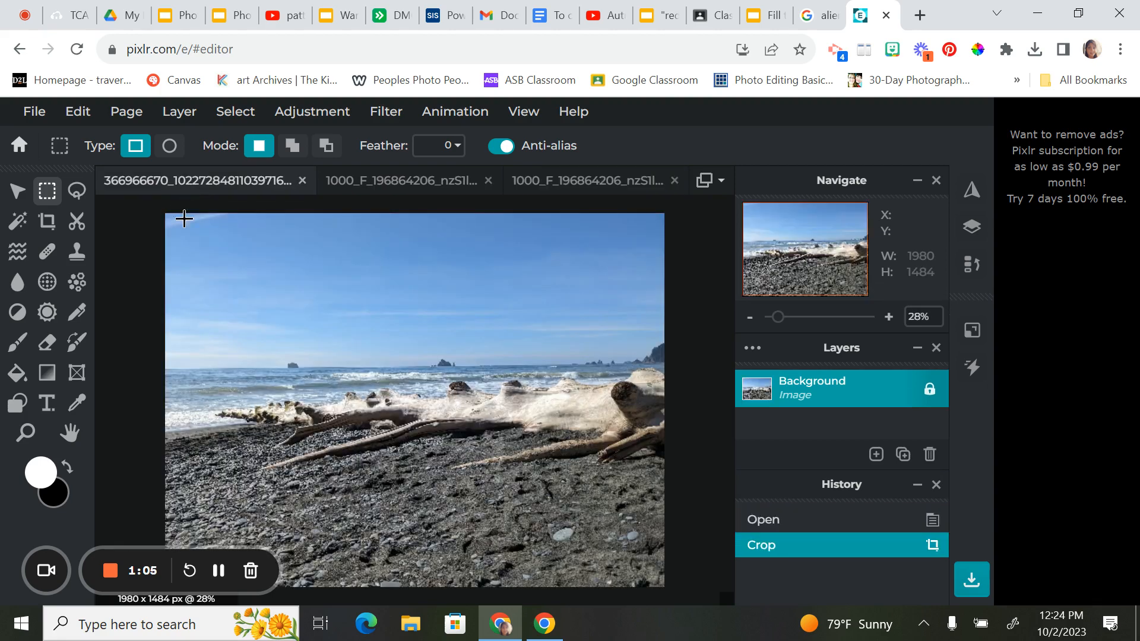
click(567, 183)
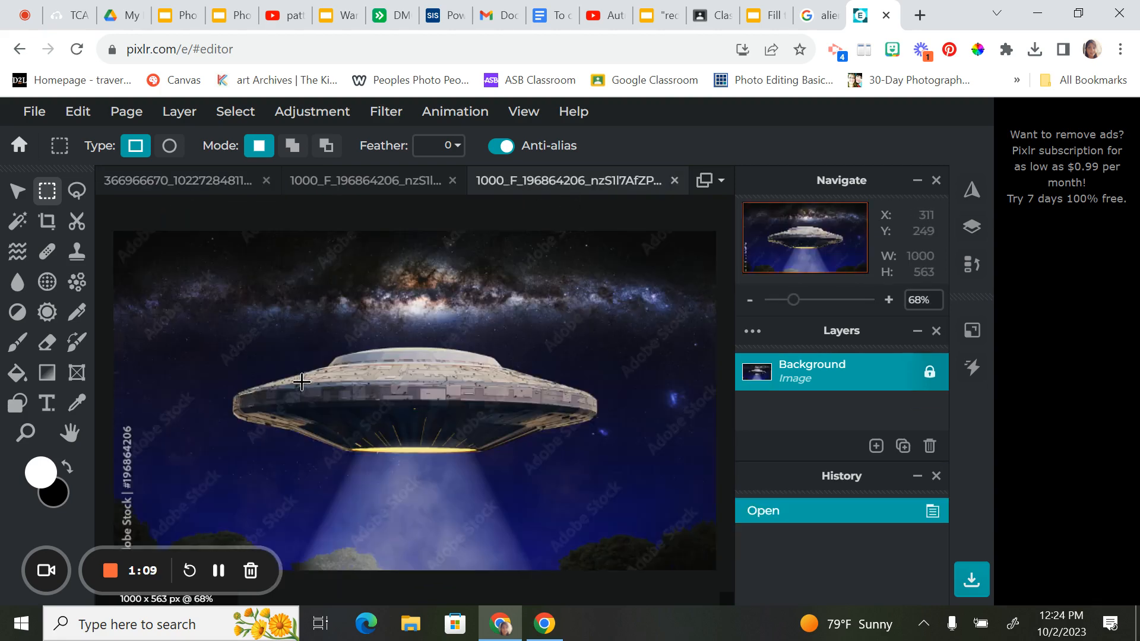
- Outline the spaceship closely with the Lasso tool in polygonal mode, with the view enlarged to about 89%
click(78, 193)
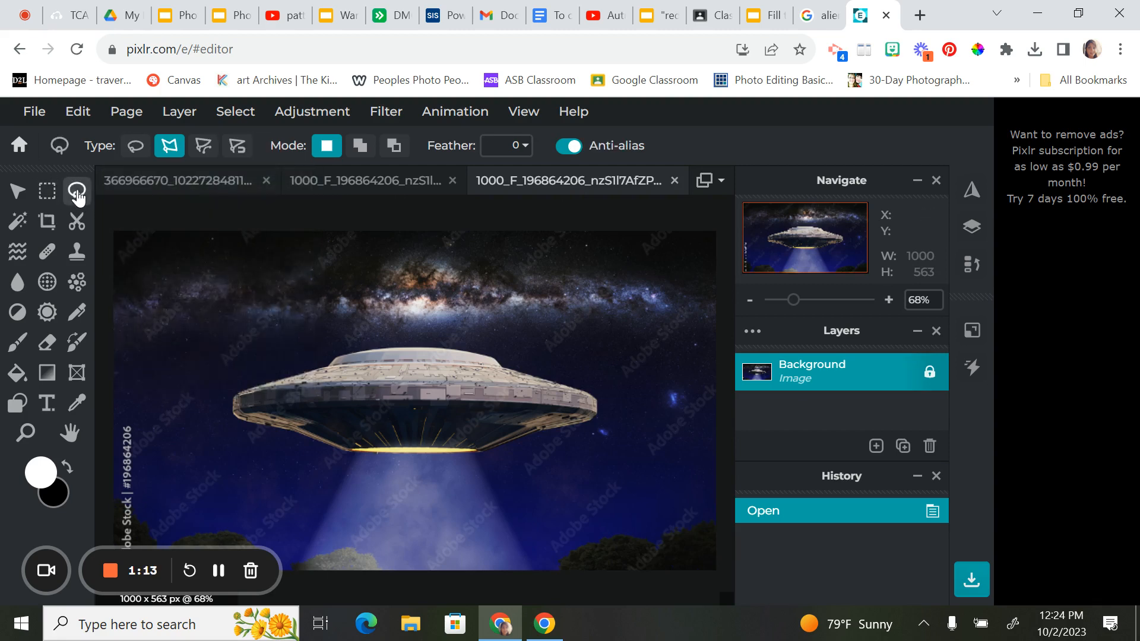
click(136, 148)
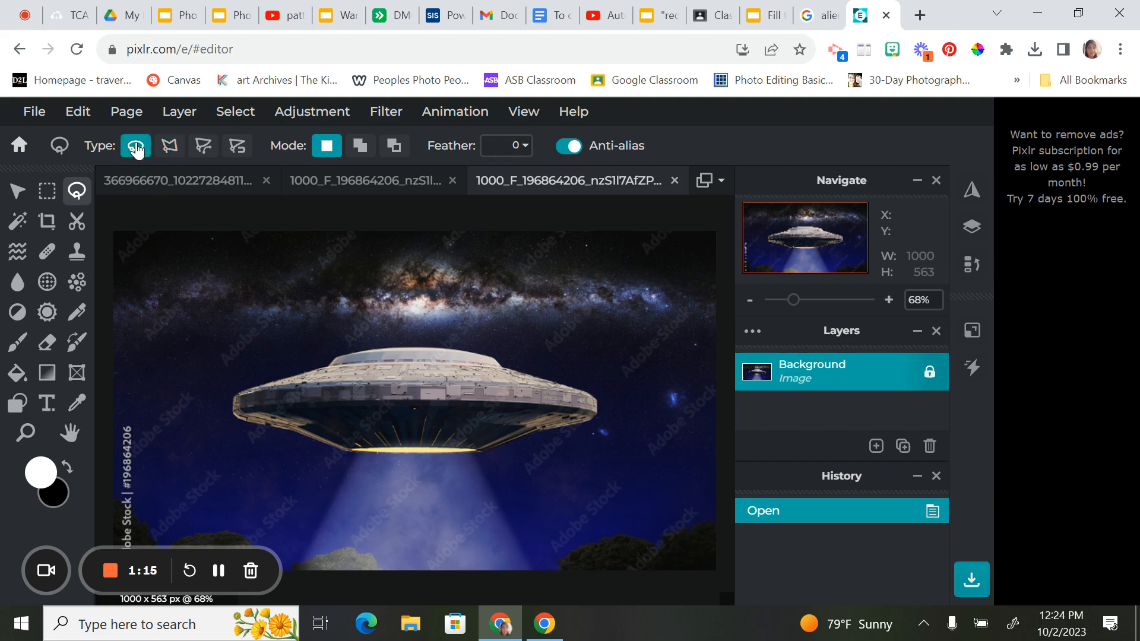
click(170, 146)
click(237, 147)
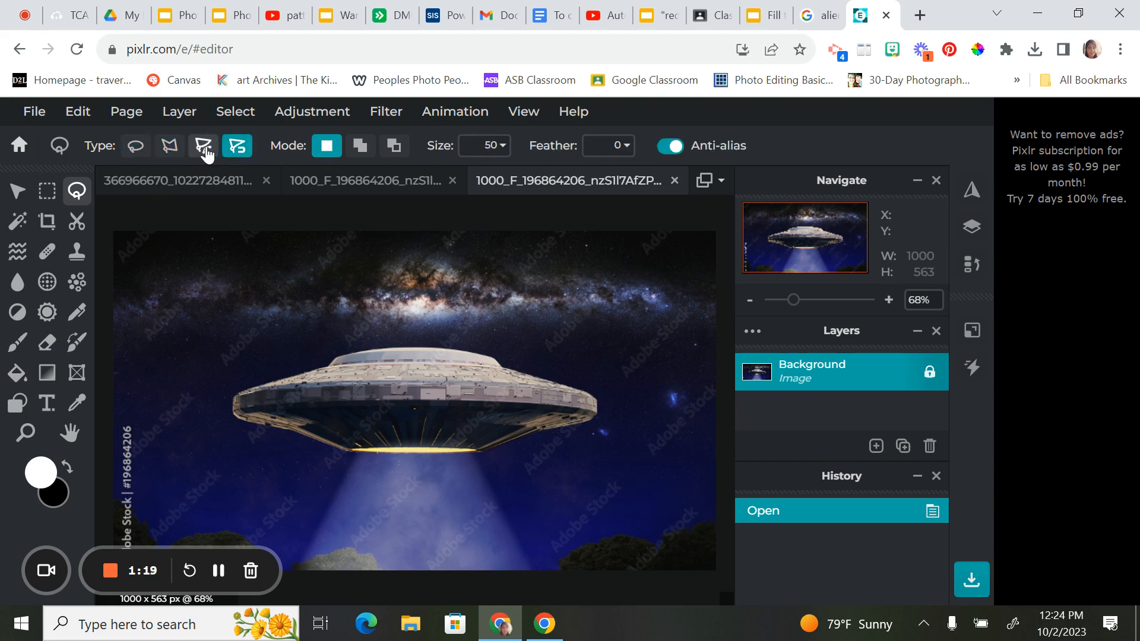
click(204, 148)
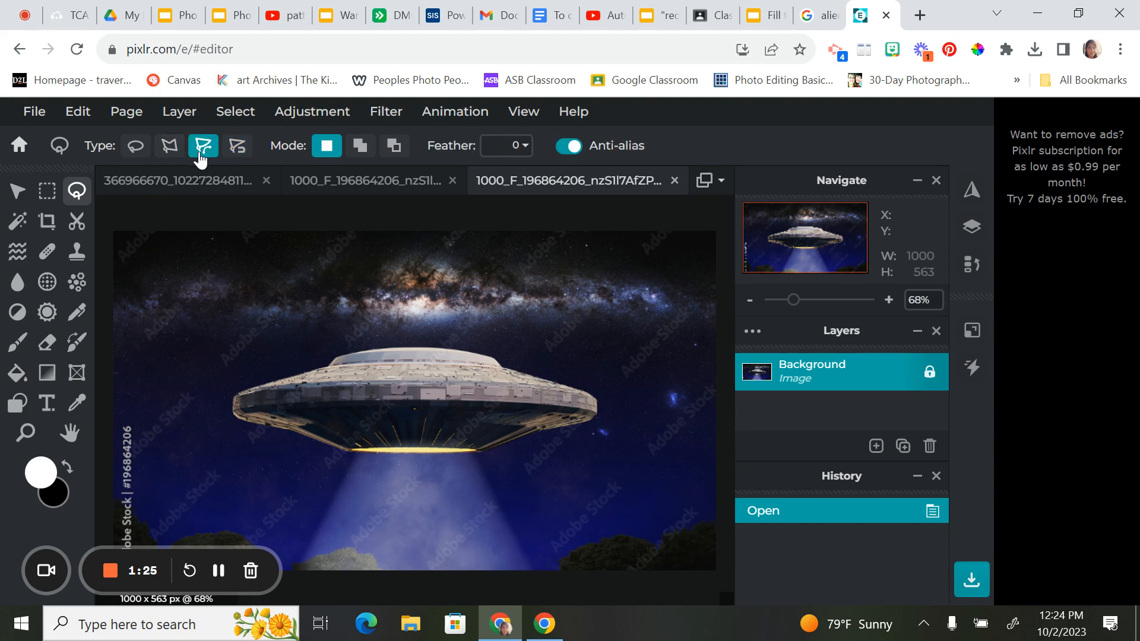
click(169, 148)
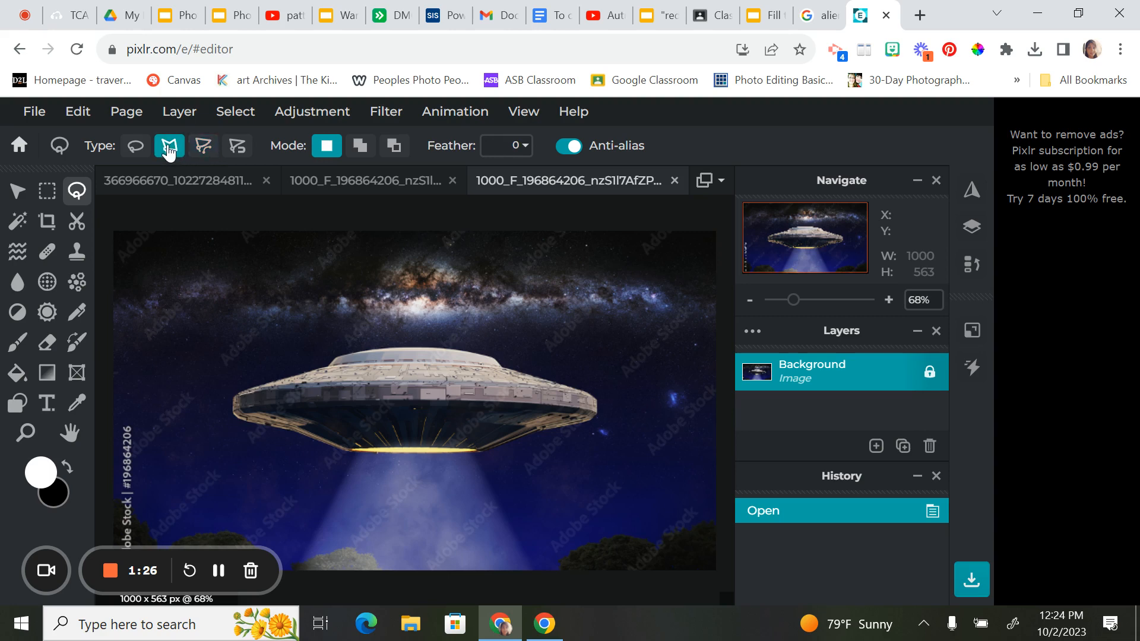
click(236, 147)
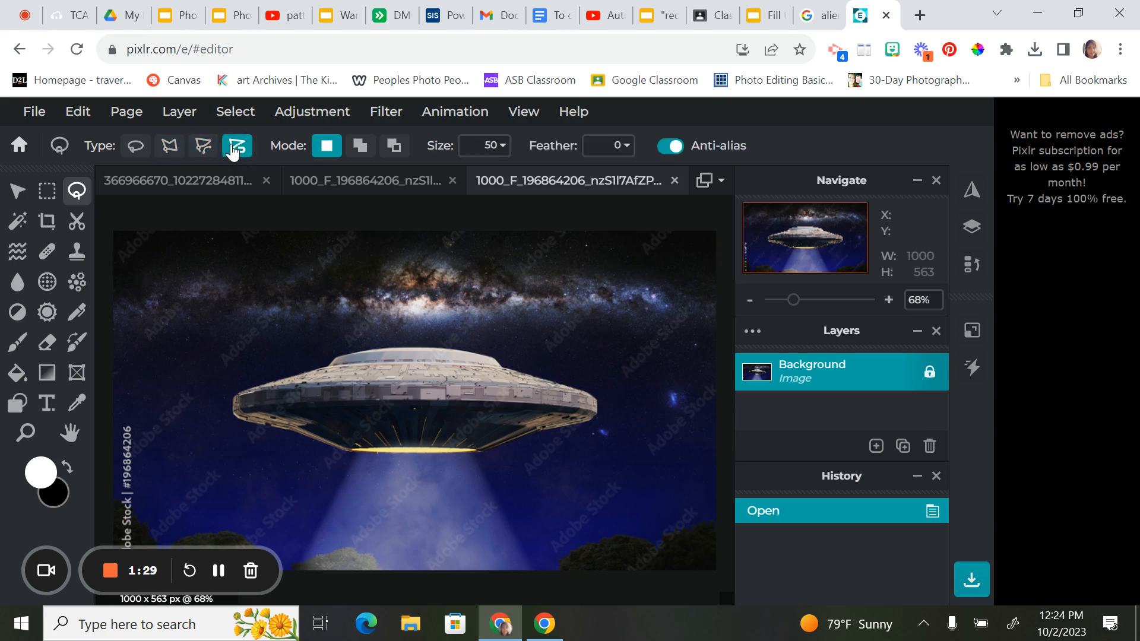
click(175, 150)
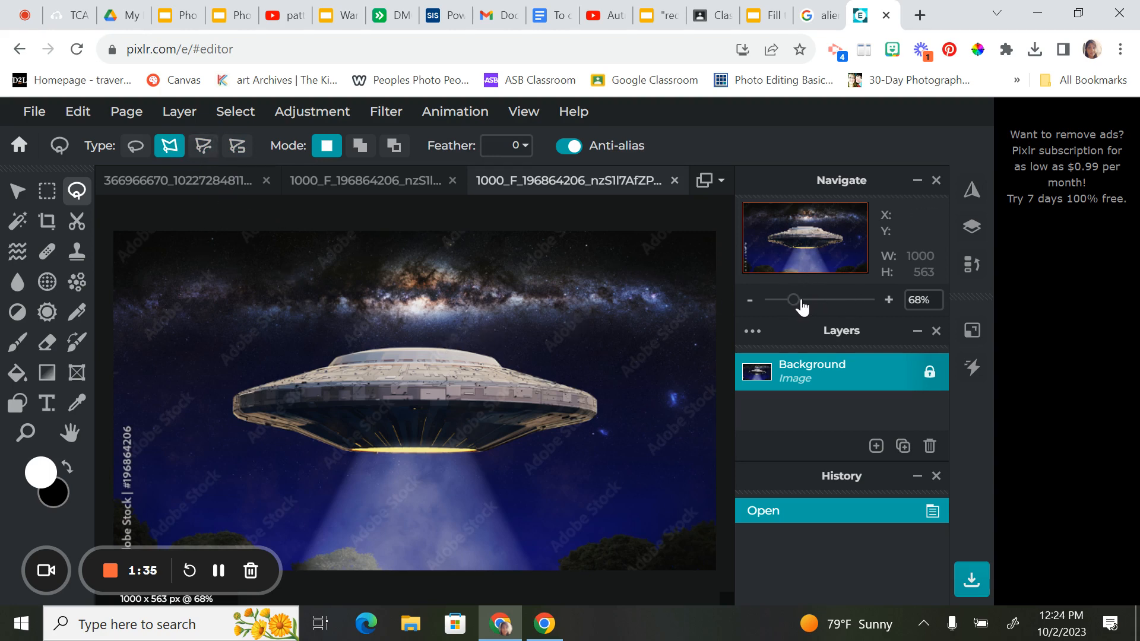
drag(799, 305, 807, 306)
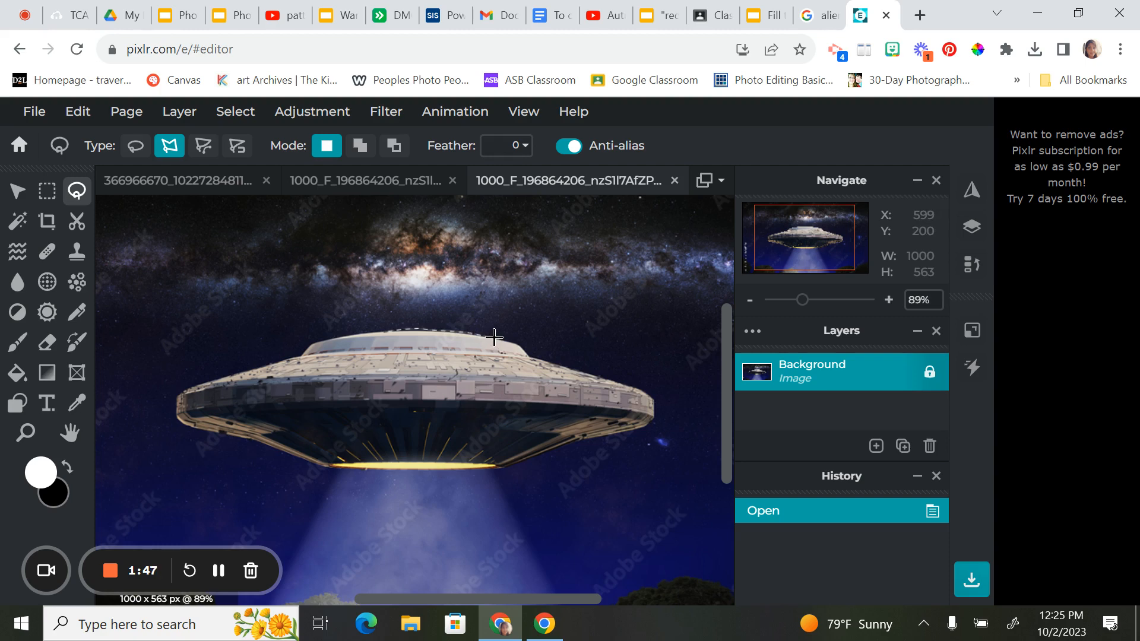
click(528, 356)
- Try a new polygonal lasso selection along the saucer's upper edge in the other open UFO document, and clear the selection
click(389, 184)
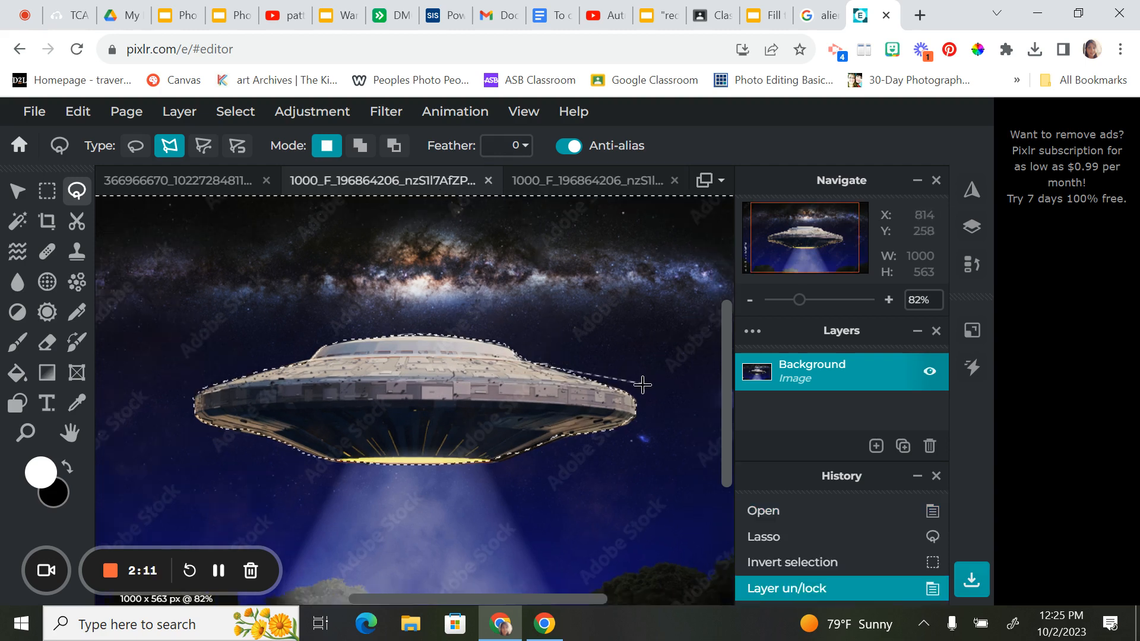
click(543, 366)
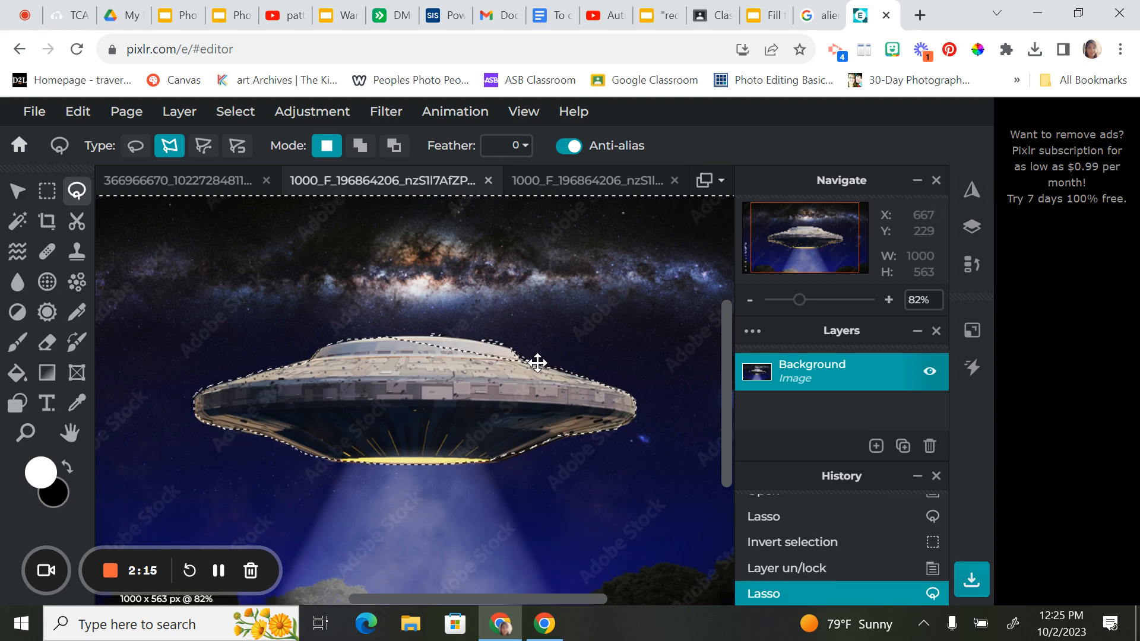
click(522, 360)
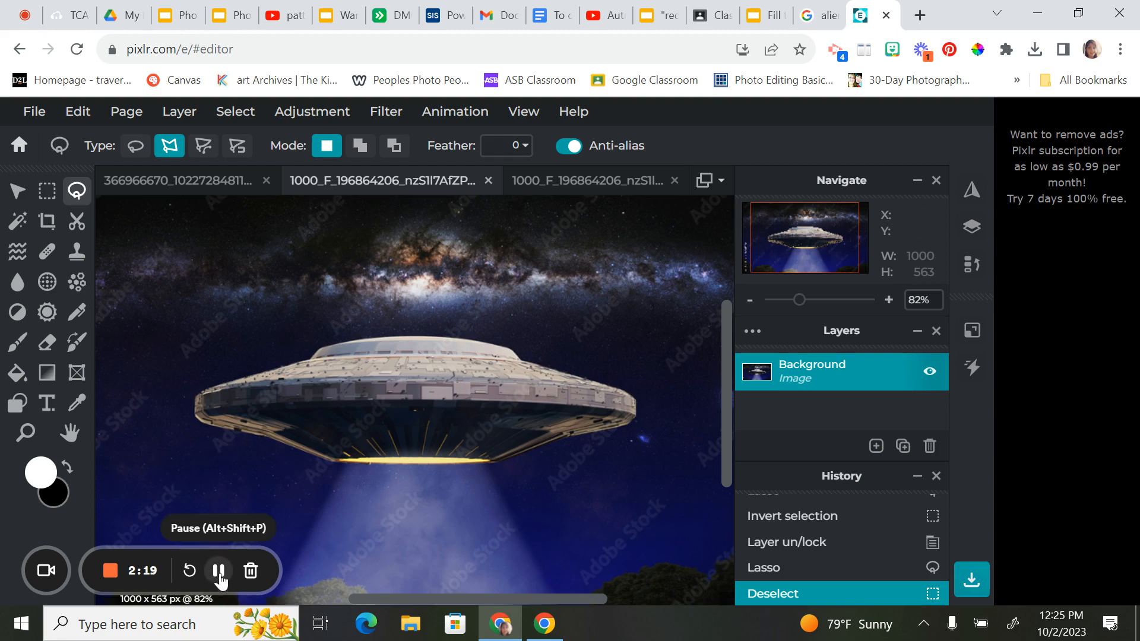
click(218, 571)
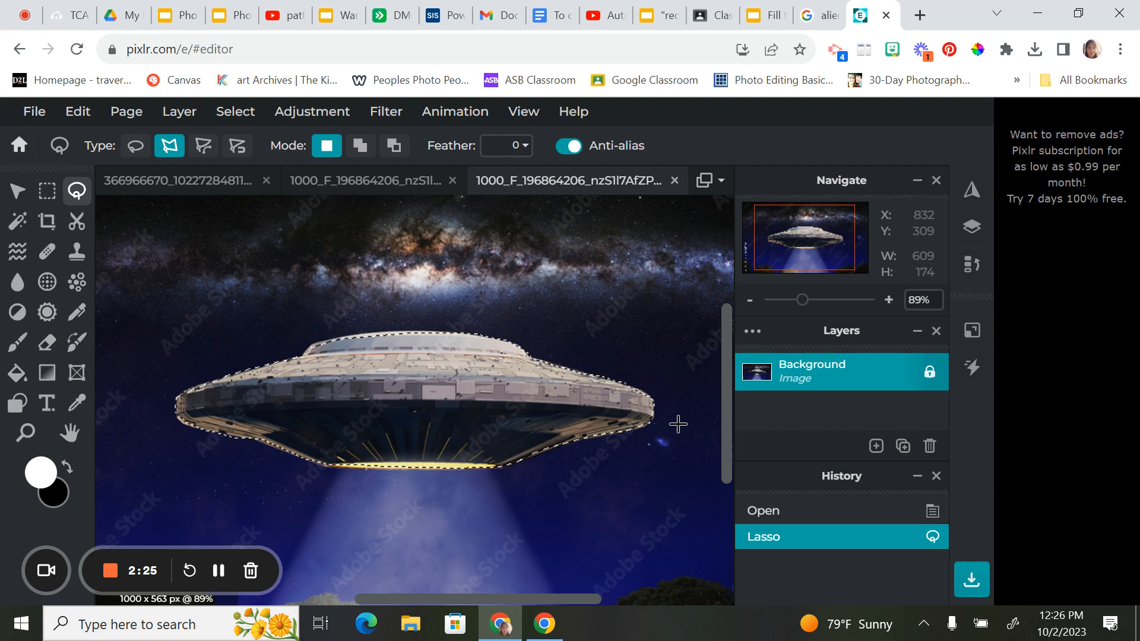
- Remove everything around the spaceship by inverting the lasso selection, unlocking the Background layer and deleting the selected area
click(232, 114)
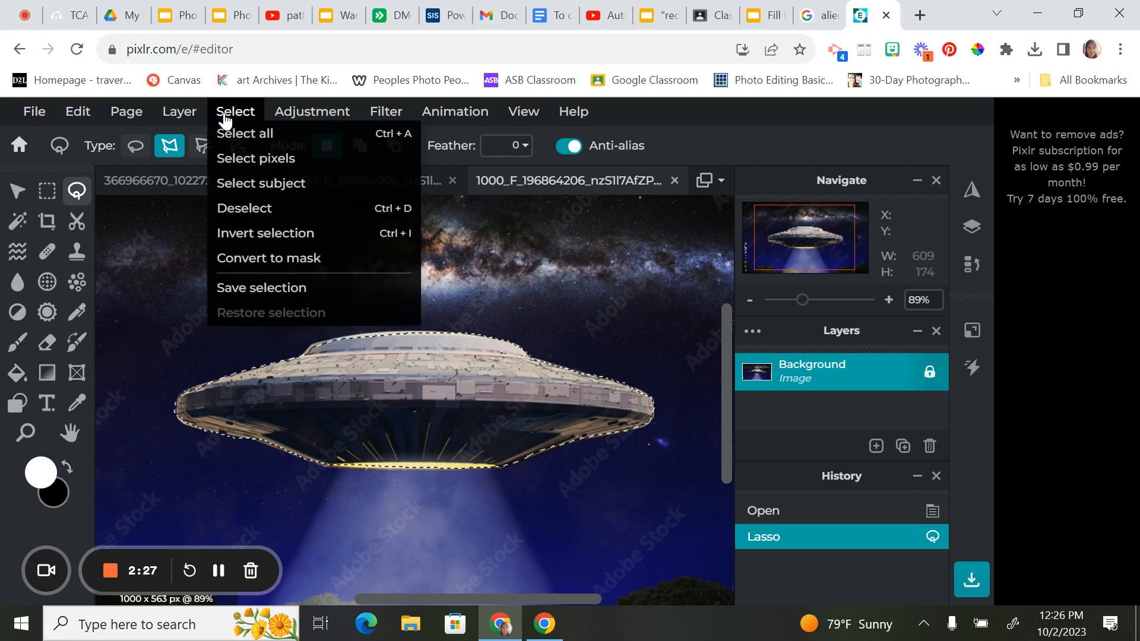
click(315, 224)
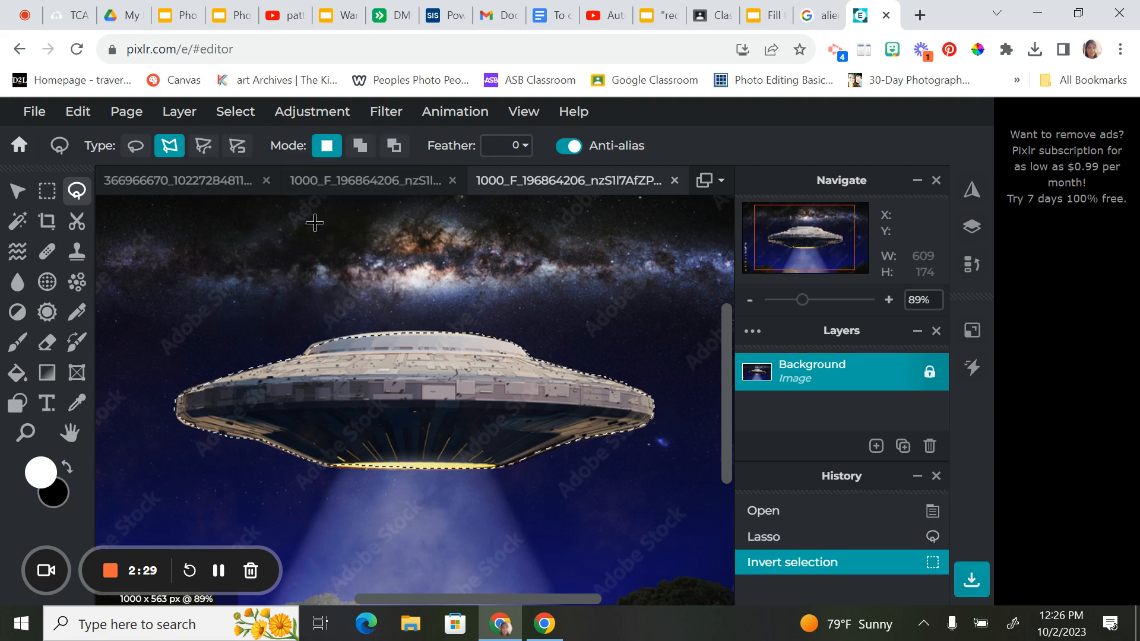
scroll(641, 266, up, 2)
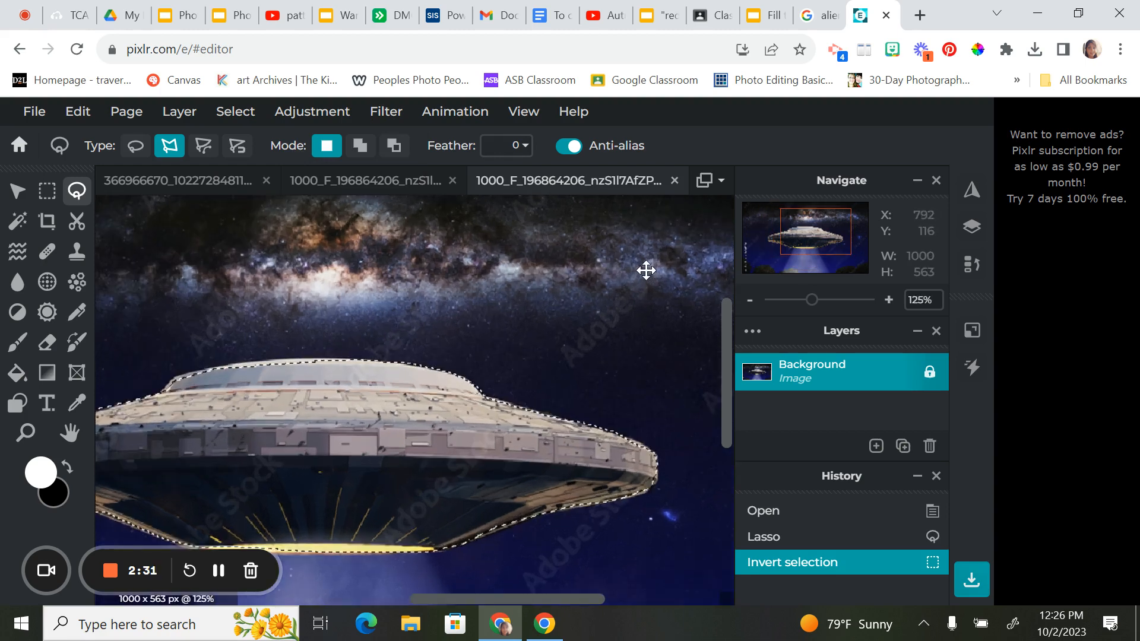
scroll(650, 269, down, 4)
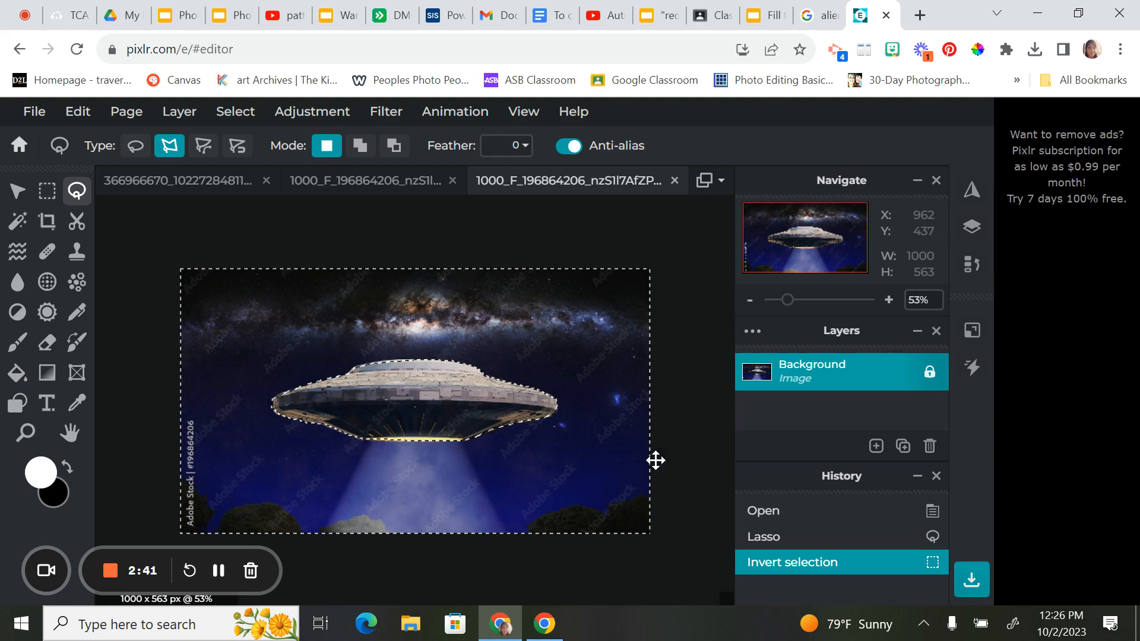
click(930, 373)
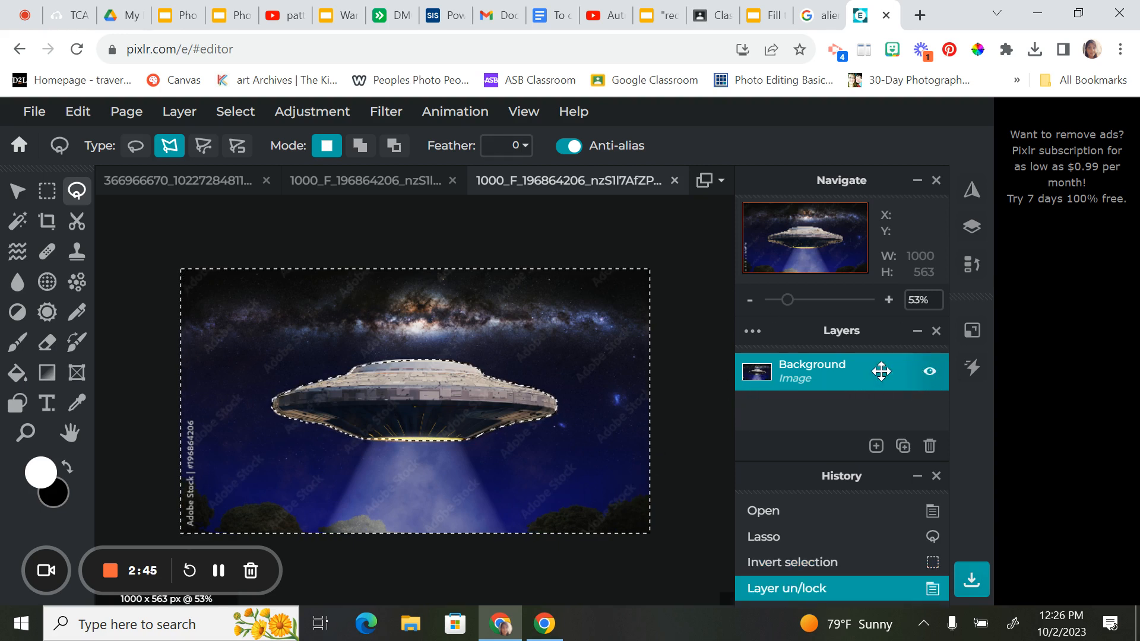
key(Delete)
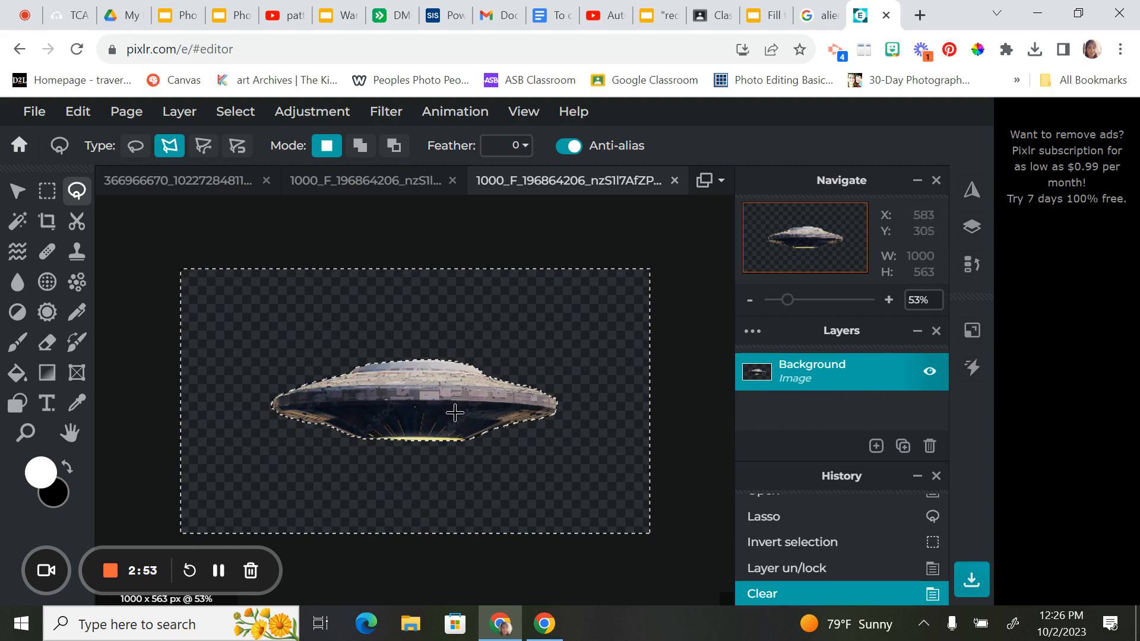
- Prepare to save the spaceship cutout as a PNG image with the Transparent option enabled
click(33, 111)
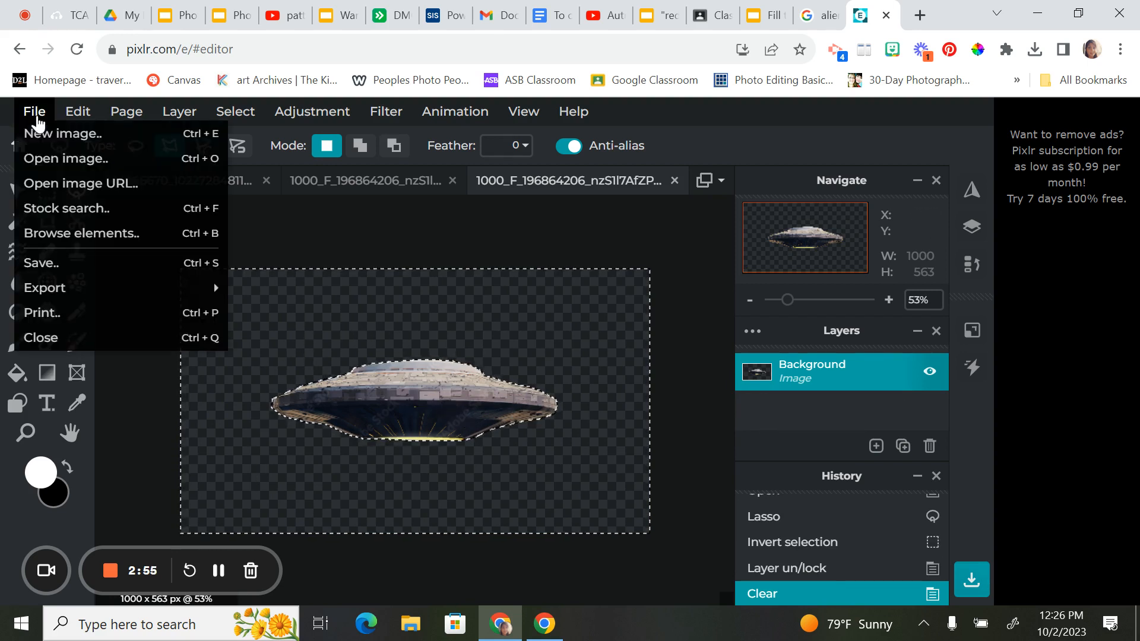
mouse_move(57, 285)
click(53, 264)
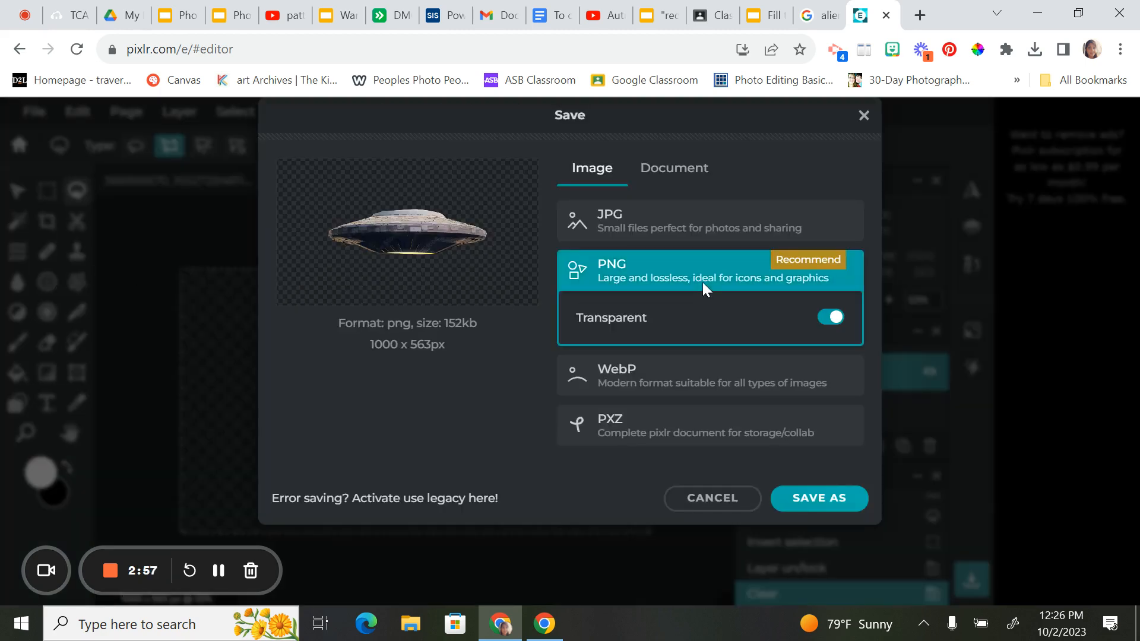
click(828, 320)
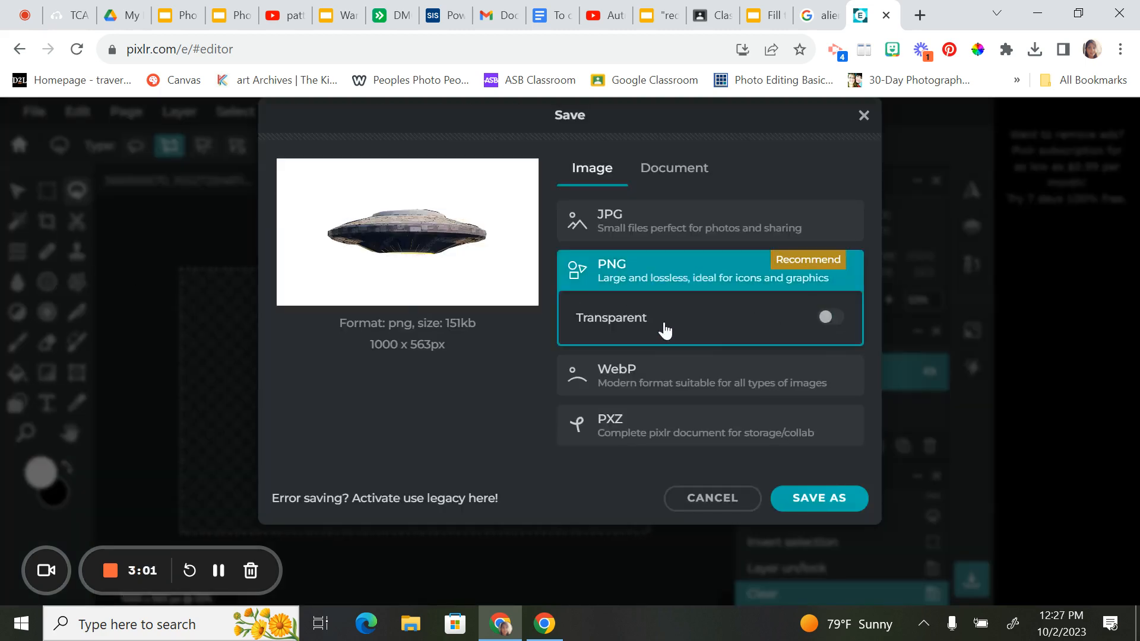
click(830, 319)
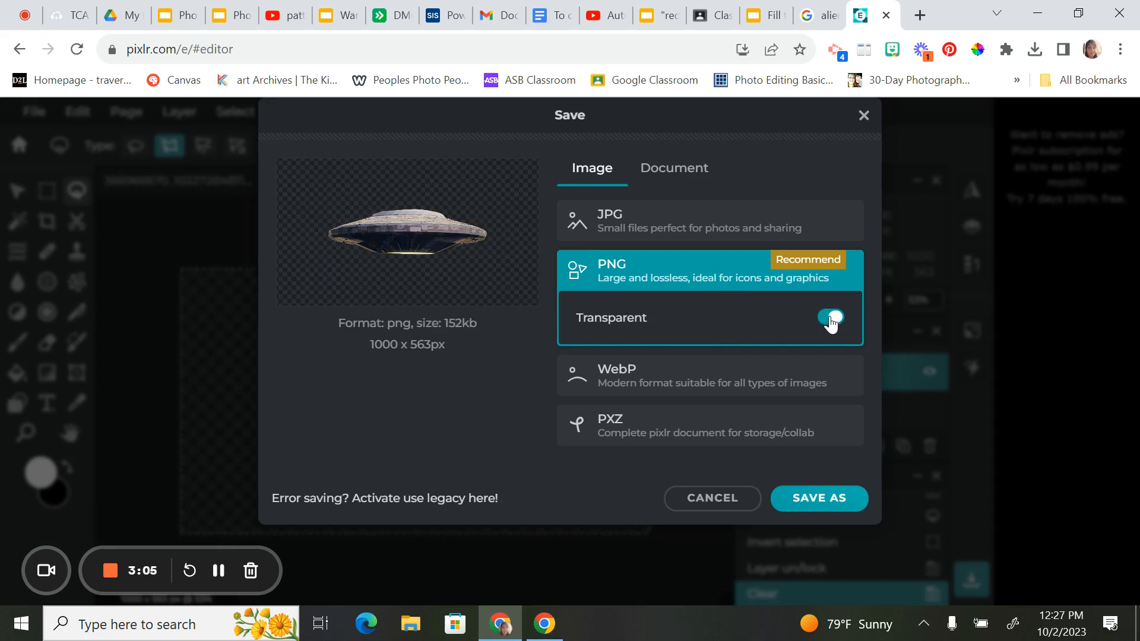
click(830, 321)
click(830, 321)
- Save the PNG in the Downloads folder as spaceshiptransparent and dismiss the sign-up prompt
click(796, 505)
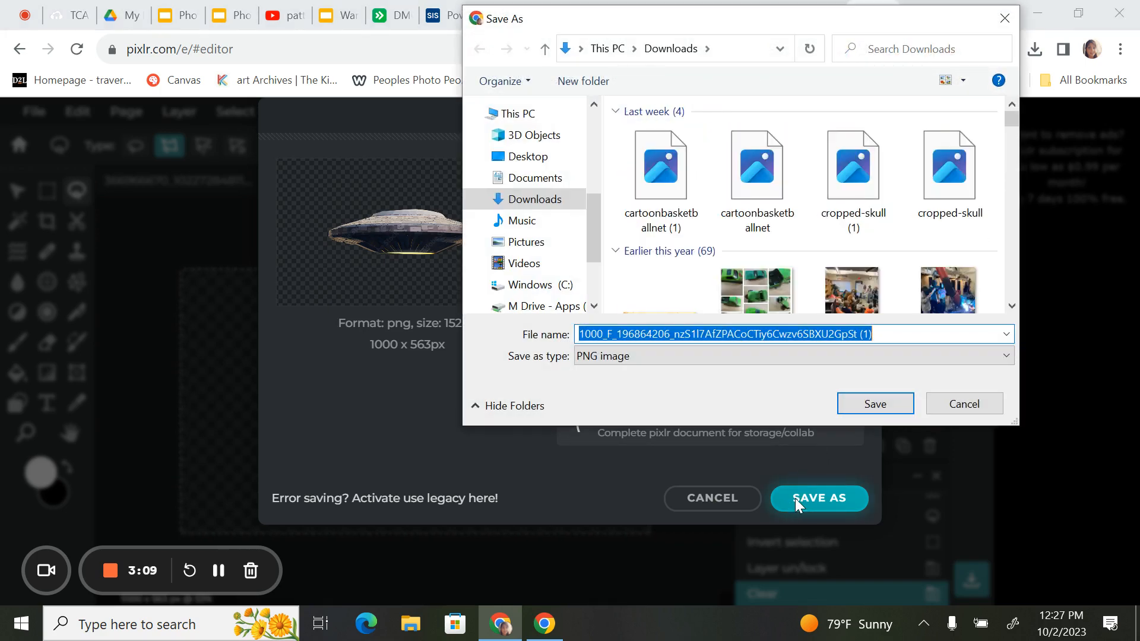
text(spaceship)
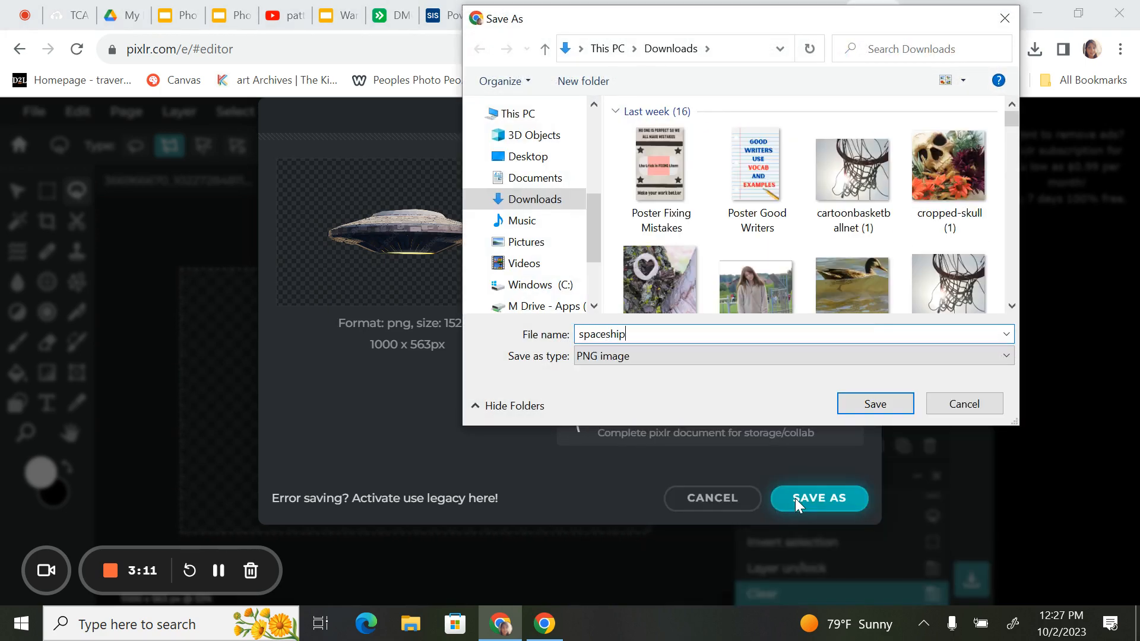
text(transparent)
click(855, 404)
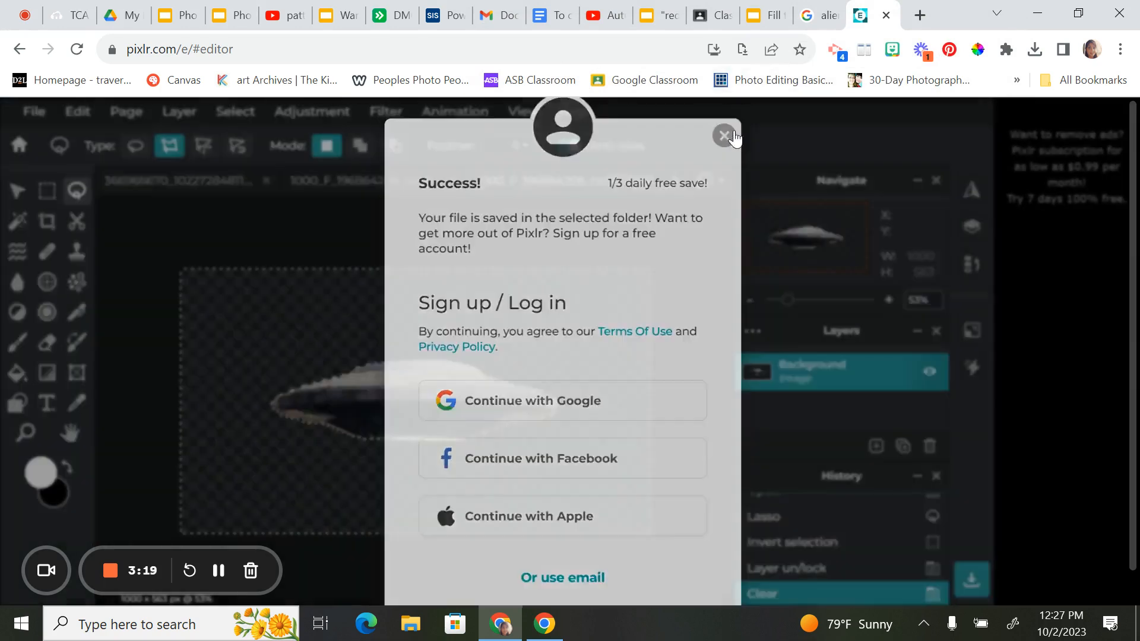
click(733, 137)
- Add the spaceshiptransparent image from Downloads as a new layer in the beach photo document
click(224, 180)
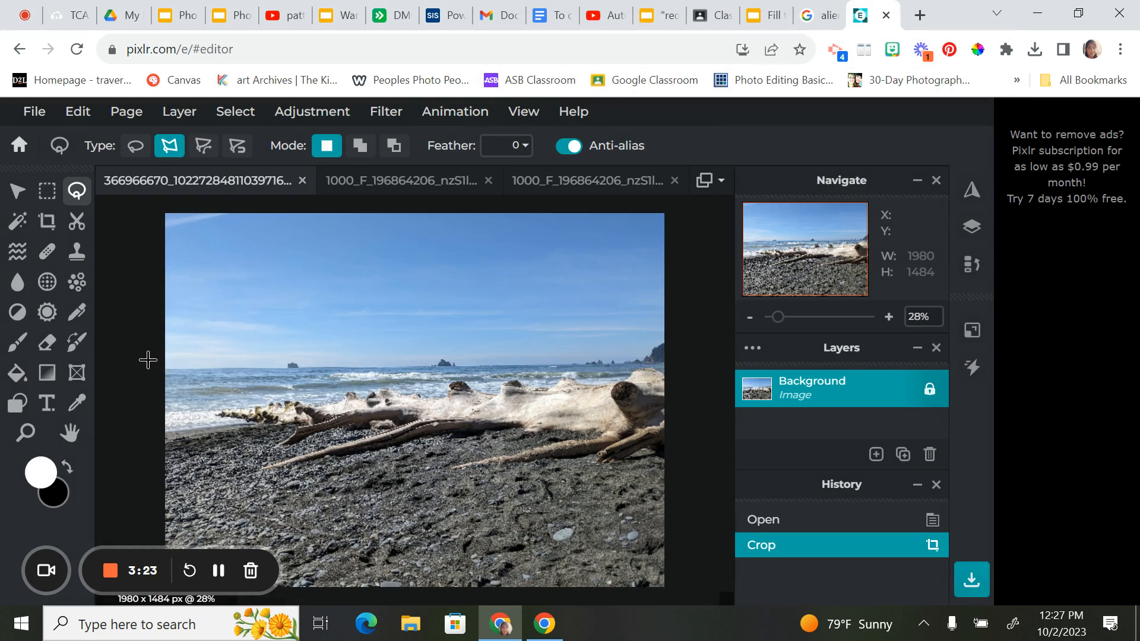
click(35, 113)
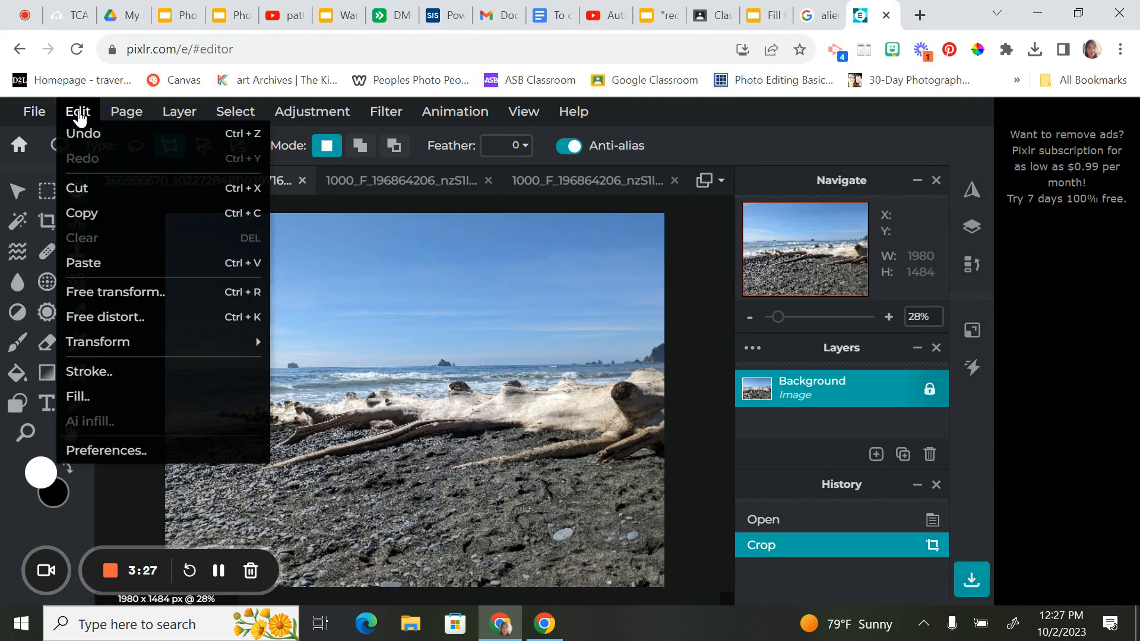
mouse_move(118, 118)
mouse_move(185, 122)
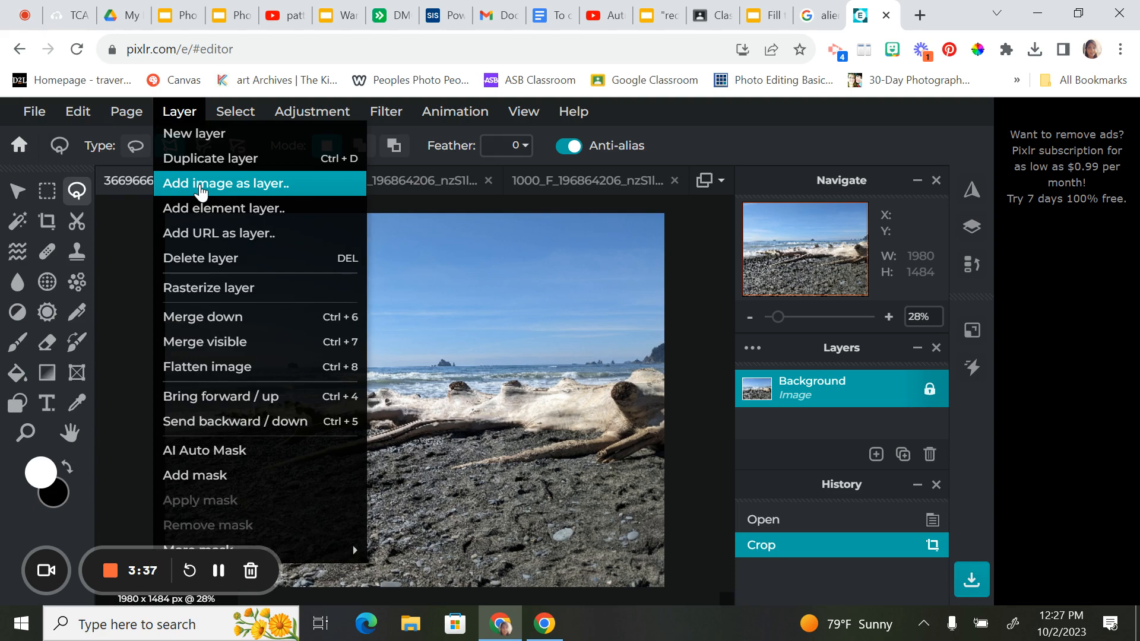
click(200, 187)
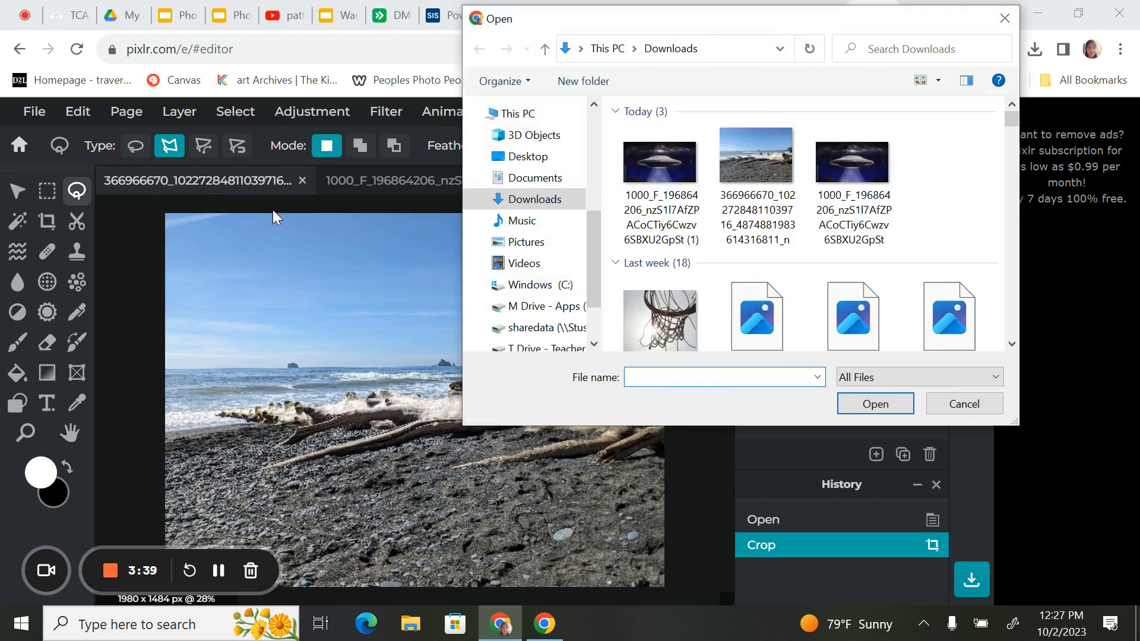
double_click(667, 191)
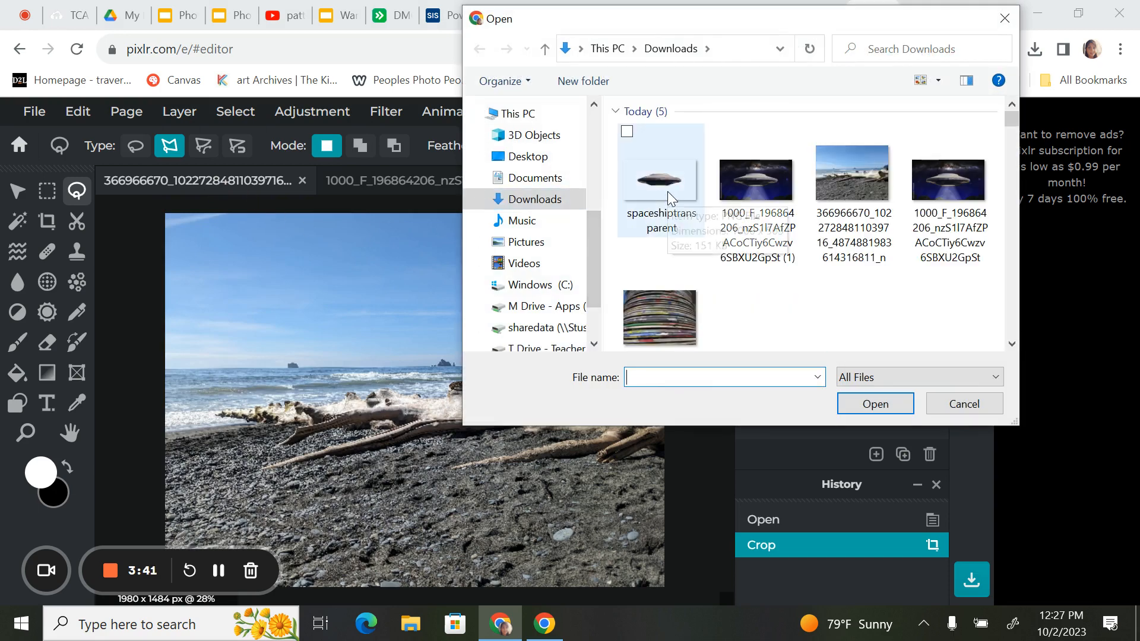
- Move the spaceship into the sky on the photo's left side, scale it to about 746 × 420 px and tilt its right end upward
click(18, 196)
drag(399, 394, 298, 303)
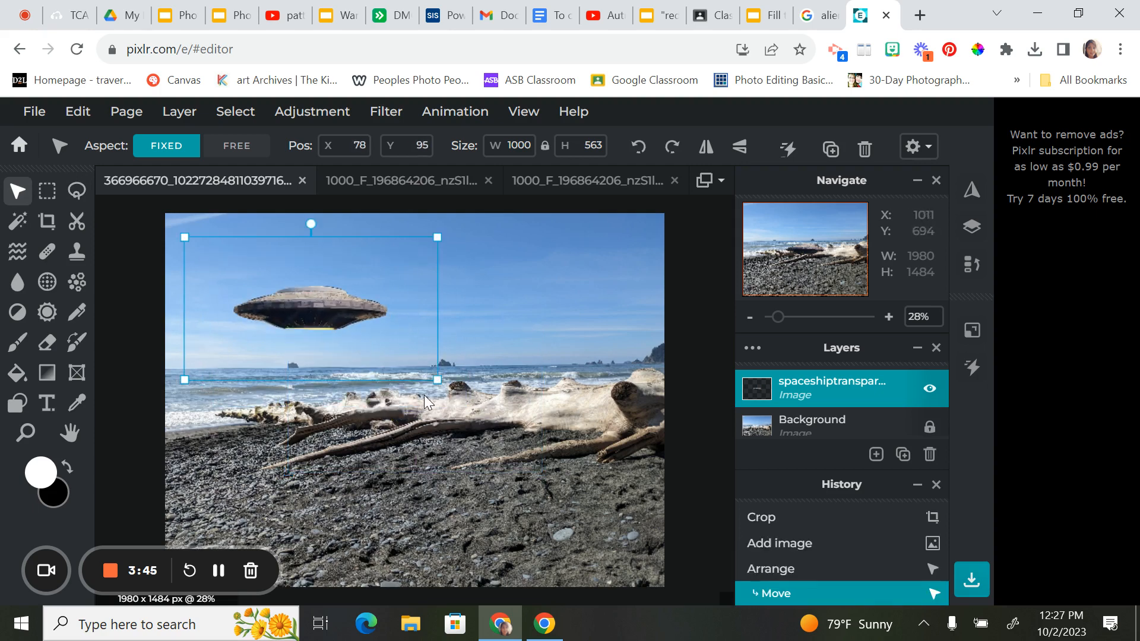
drag(437, 377, 373, 342)
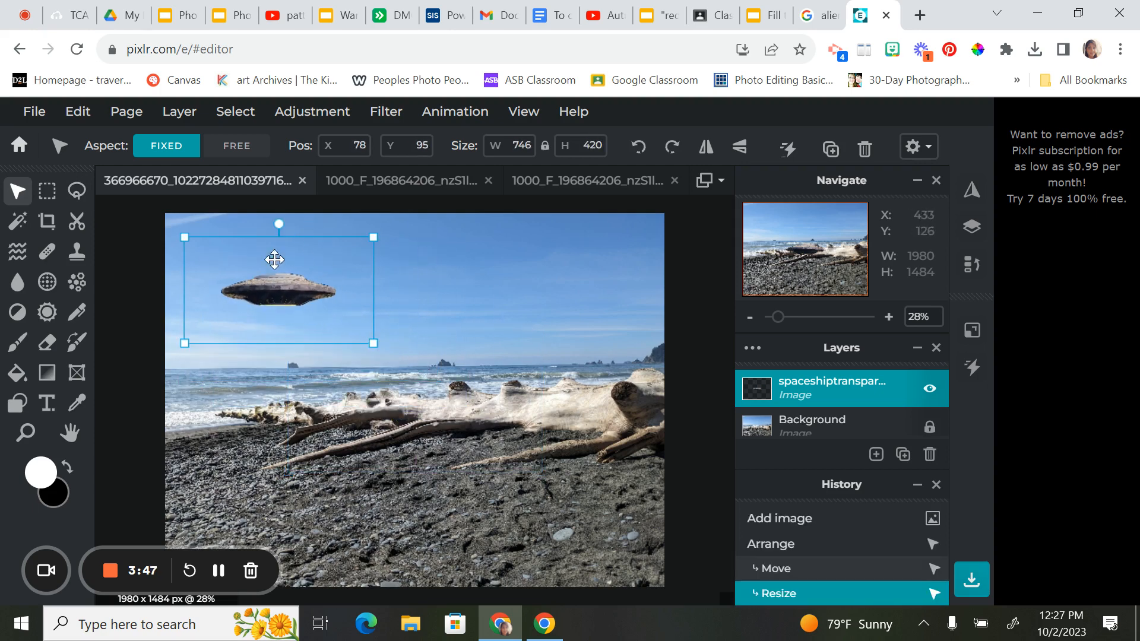
drag(276, 223, 246, 223)
drag(218, 378, 192, 407)
click(512, 366)
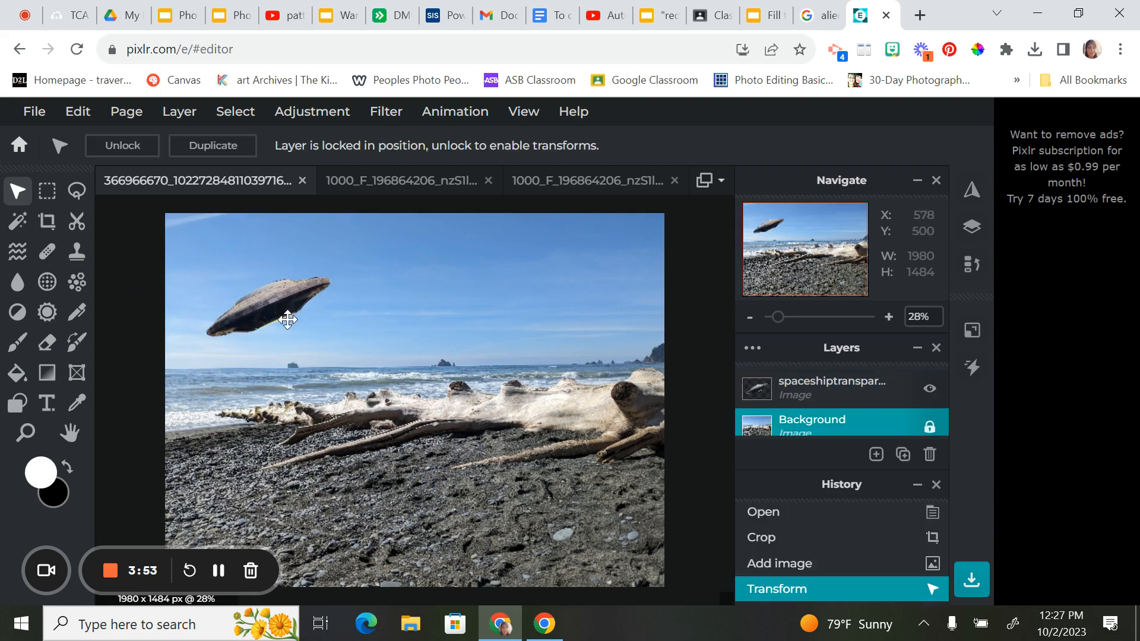
- Duplicate the spaceship, tilt the copy the opposite way and shrink it to about 162 × 62 px in the upper-right sky
click(277, 297)
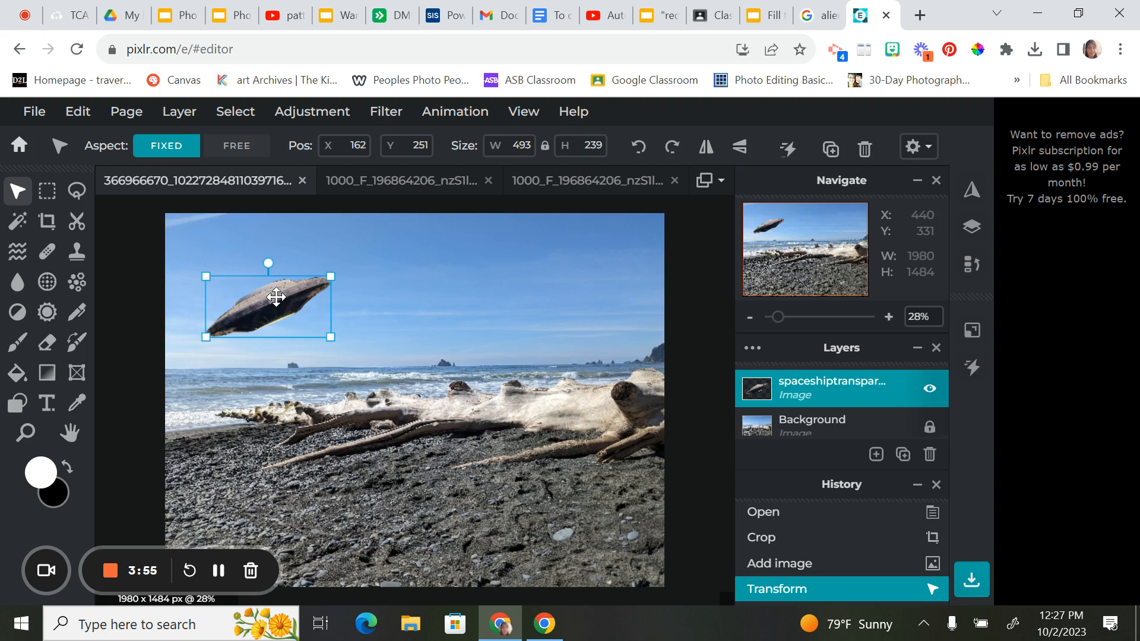
key(ctrl+c)
key(ctrl+v)
drag(288, 308, 430, 304)
drag(409, 257, 600, 280)
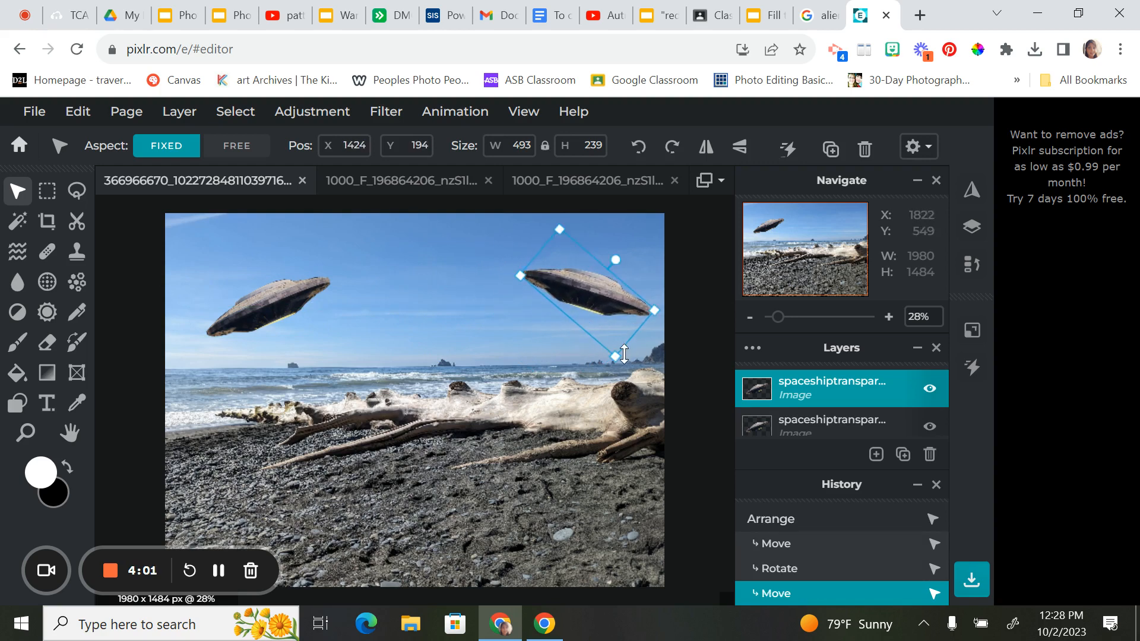
drag(617, 354, 601, 251)
click(604, 318)
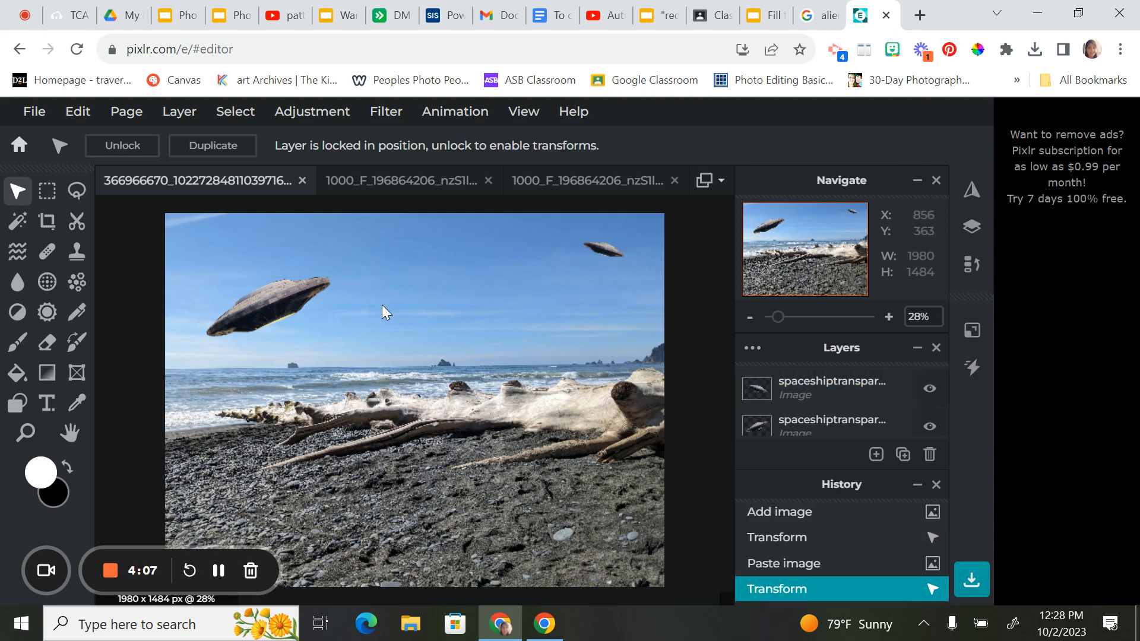
- Paste another spaceship copy above the driftwood on the photo's right side, rotated level and enlarged to about 682 × 331 px
key(ctrl+v)
drag(296, 304, 528, 283)
drag(558, 373, 593, 414)
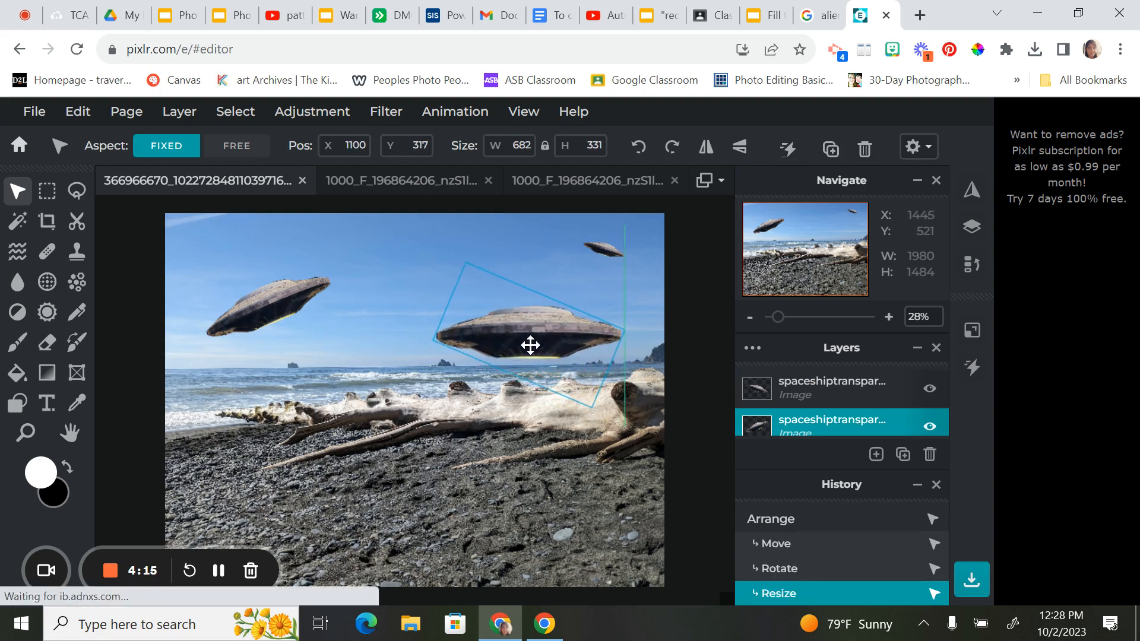
- Shift the left spaceship slightly up and left, and raise the large right spaceship a little above the horizon
drag(280, 303, 262, 295)
click(534, 290)
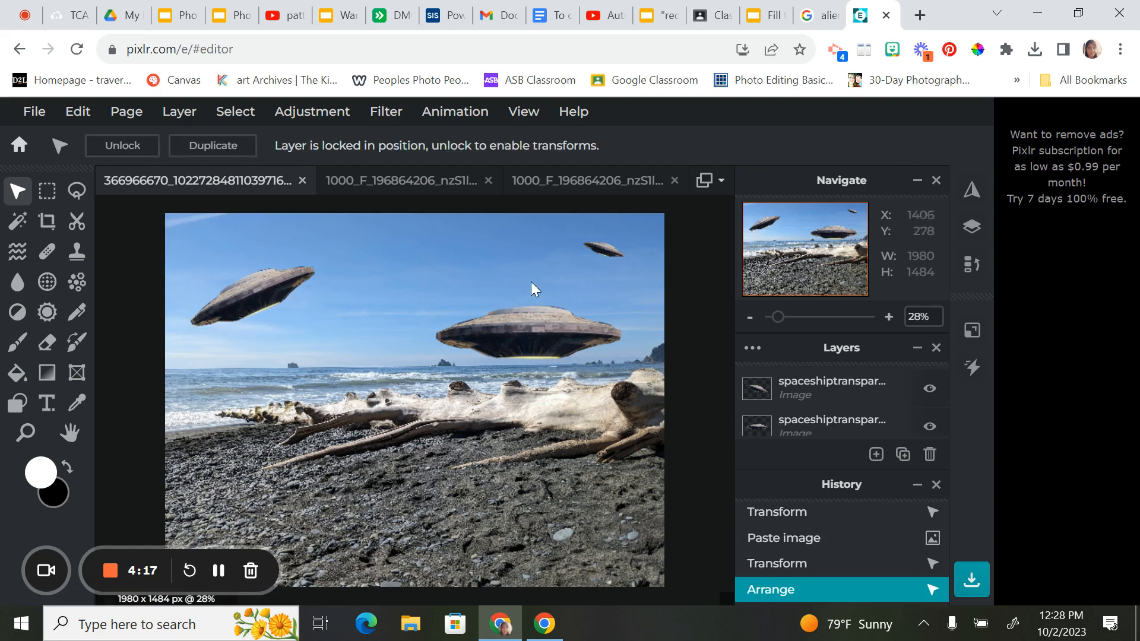
drag(560, 331, 559, 310)
key(ctrl+z)
key(ctrl+z)
click(682, 283)
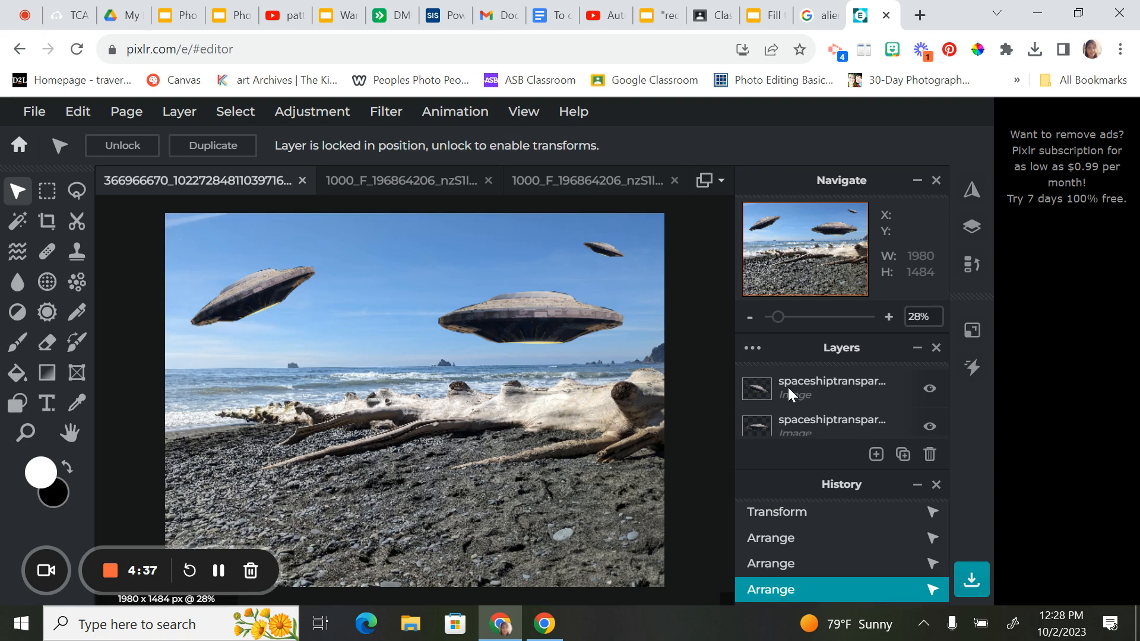
- Merge the small spaceship's layer down and flatten all layers into the Background
click(753, 352)
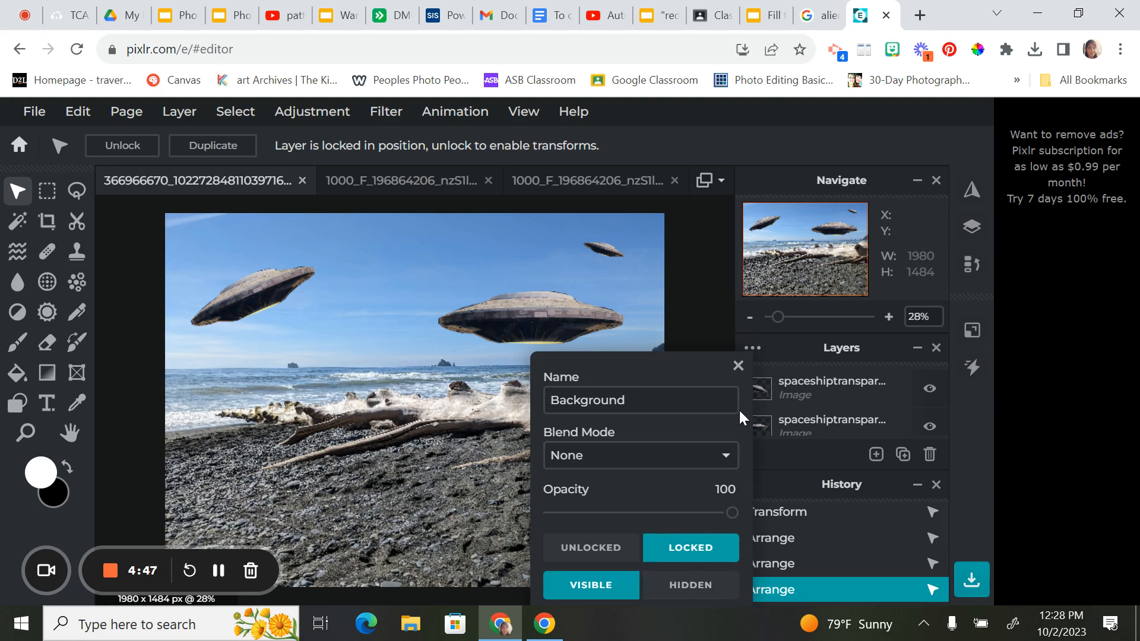
click(739, 365)
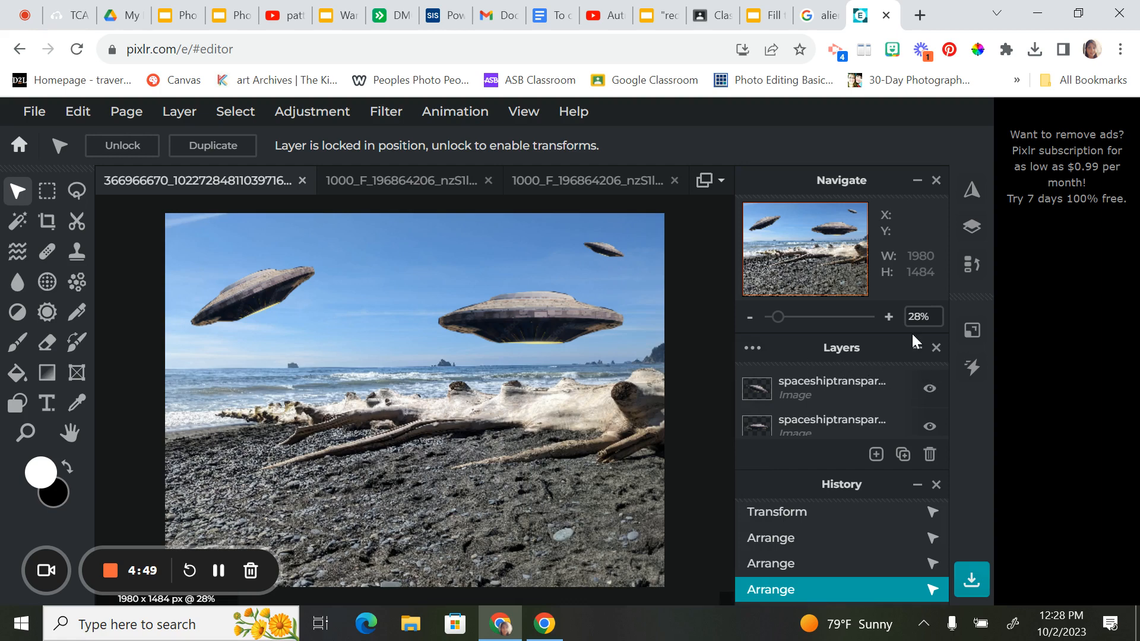
double_click(804, 381)
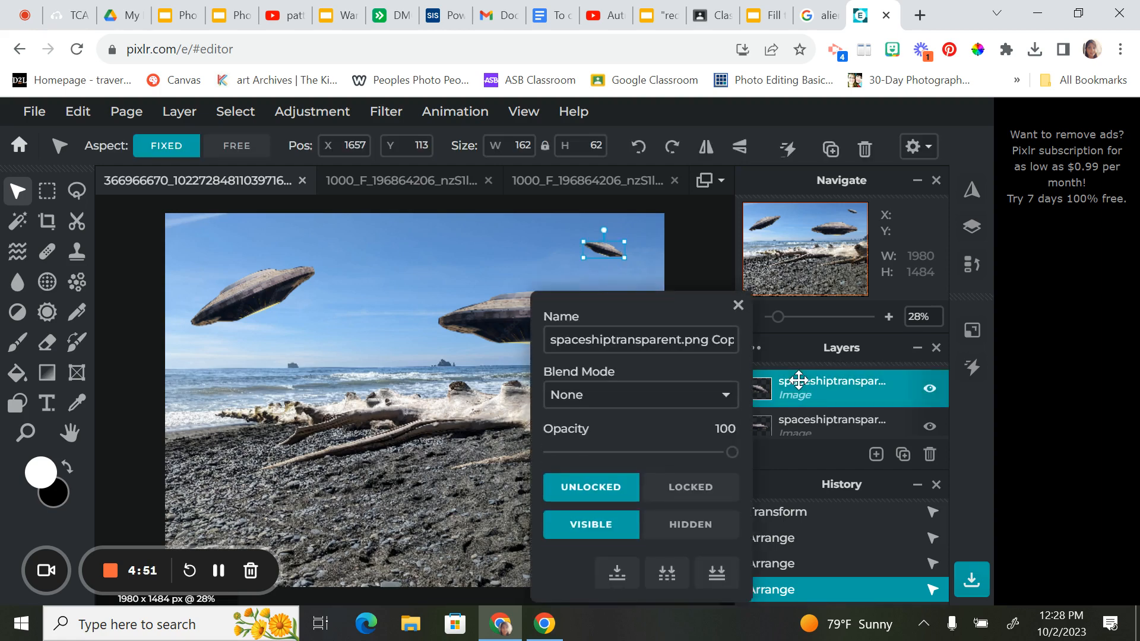
click(617, 575)
click(757, 388)
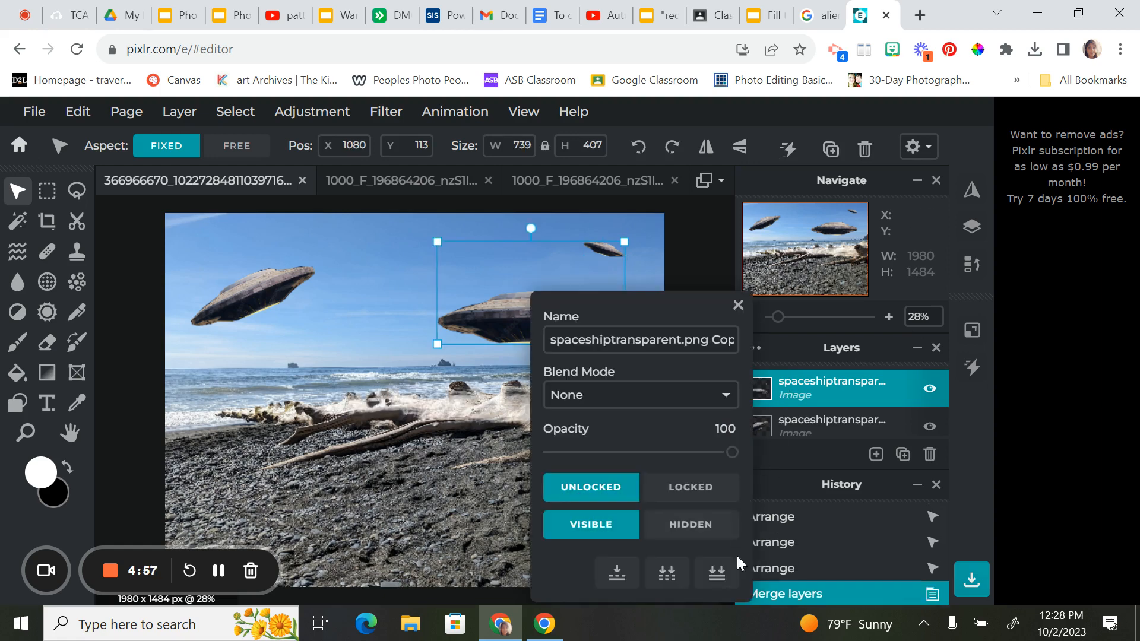
click(723, 572)
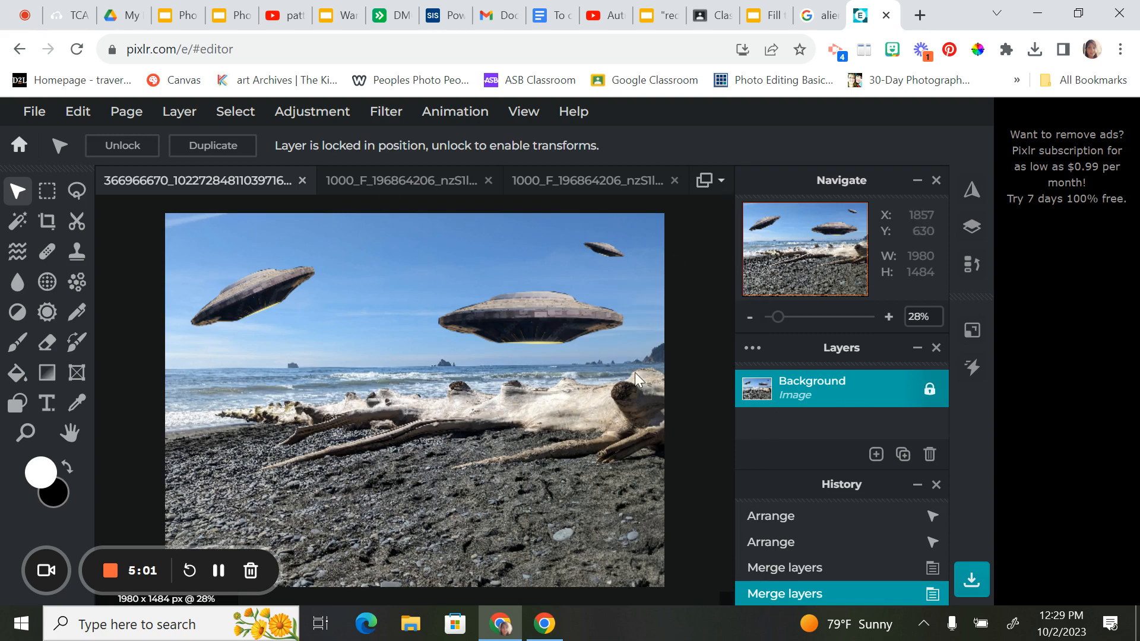
- Convert the flattened beach composite to black and white with the Auto B&W adjustment
click(297, 113)
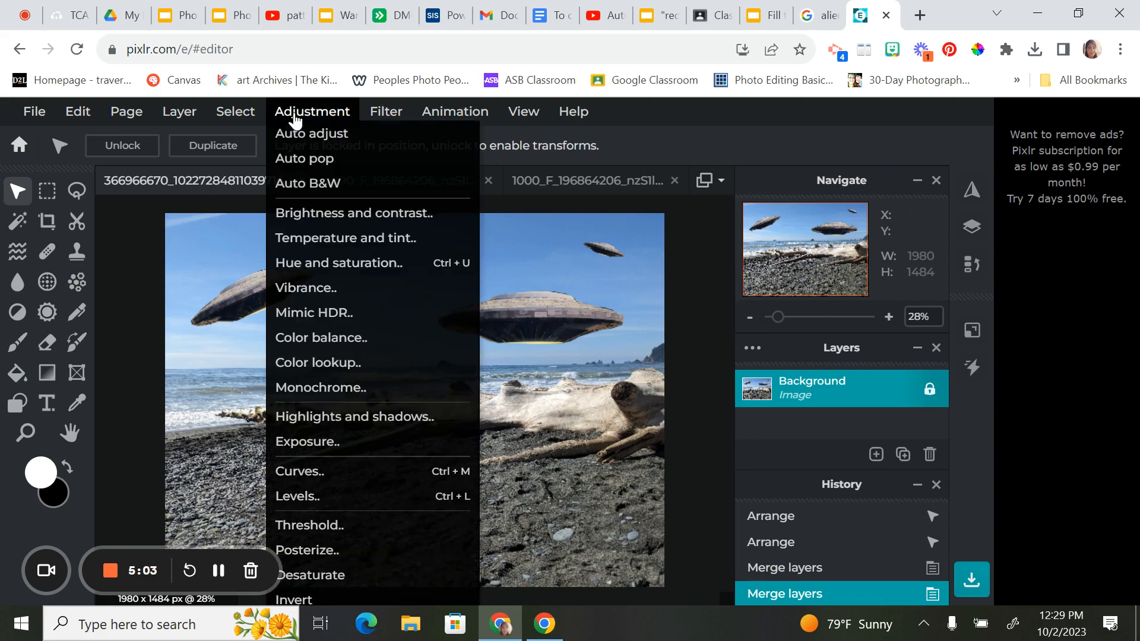
click(321, 183)
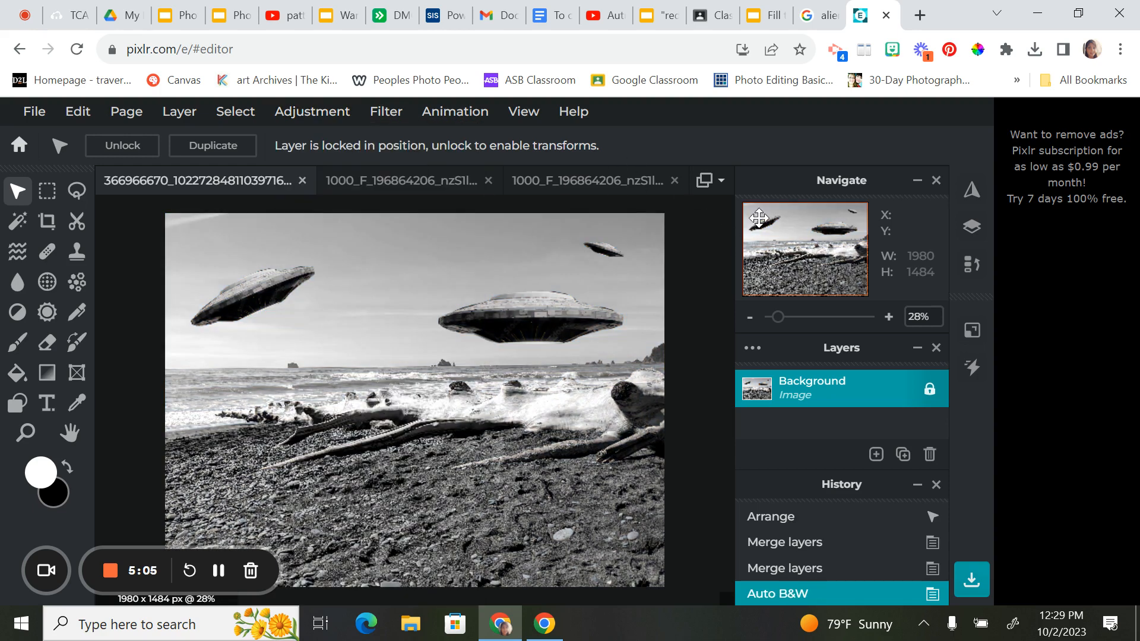